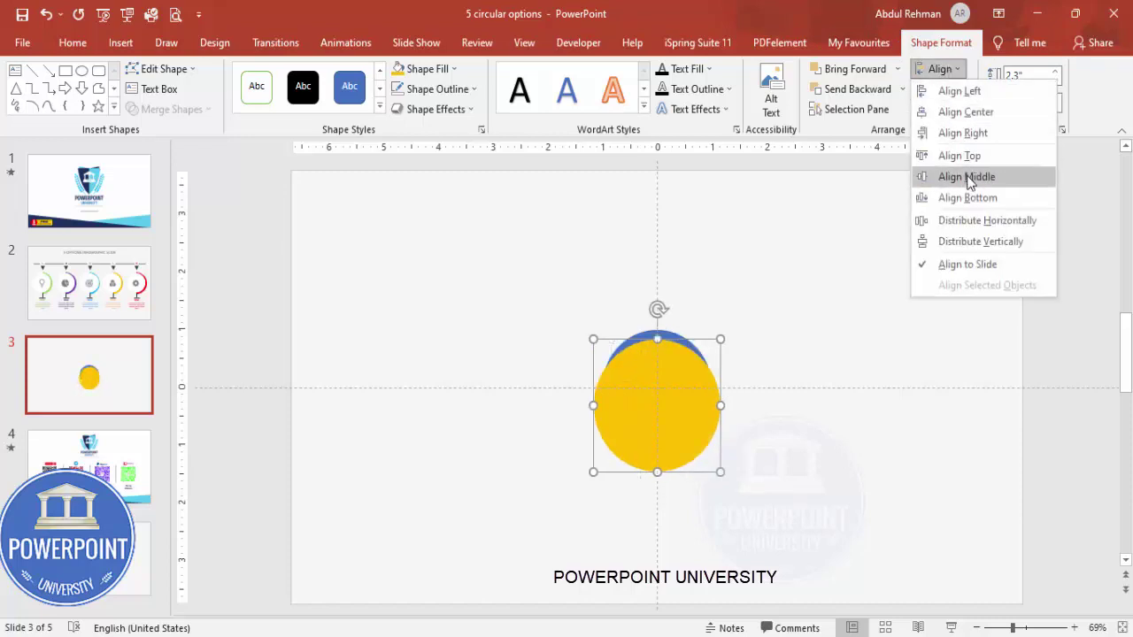
- Send the yellow circle to the back so it sits behind the blue circle
{"action": "left_click", "coordinate": [902, 89]}
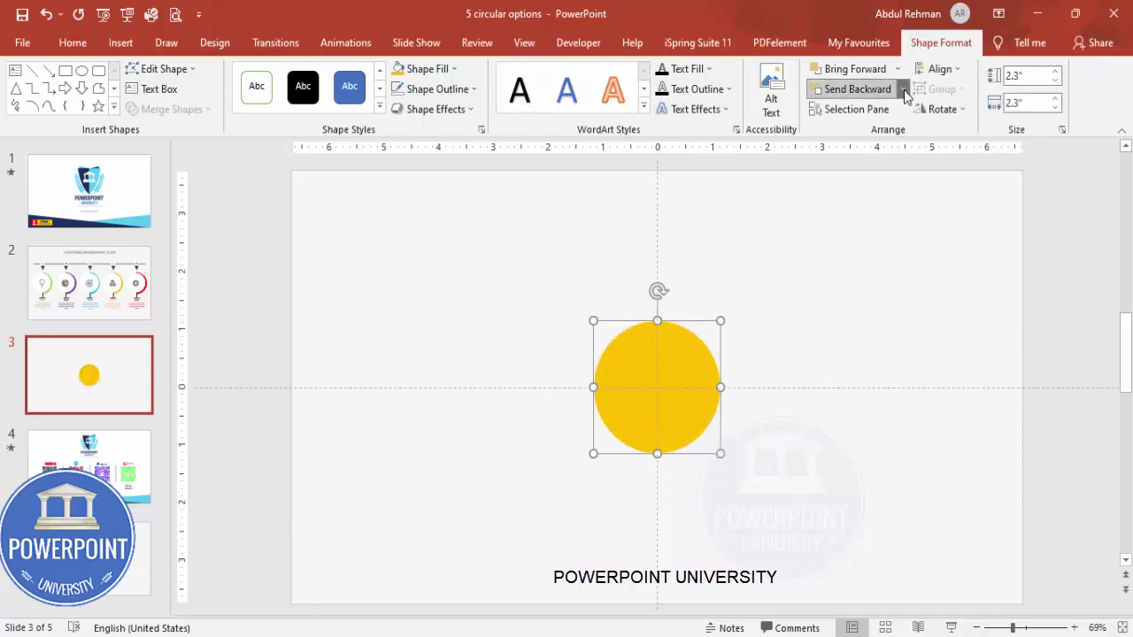
{"action": "left_click", "coordinate": [877, 139]}
{"action": "left_click", "coordinate": [797, 301]}
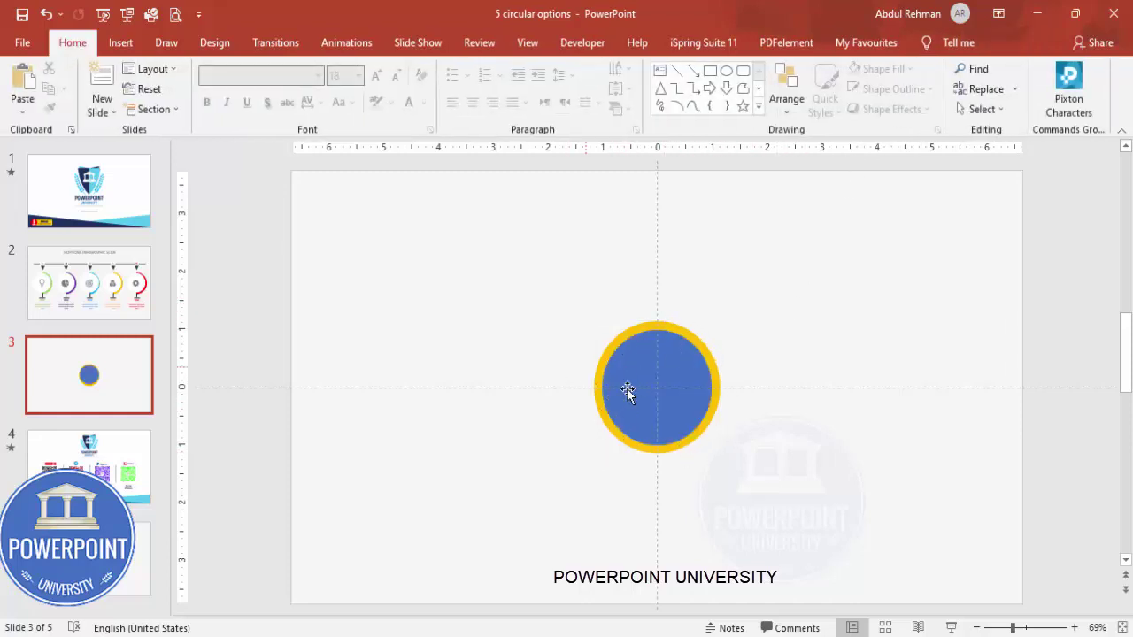
- Draw a rectangle about 3.83" high and 1.92" wide covering the left half of both circles up to the vertical guide
{"action": "left_click", "coordinate": [120, 43]}
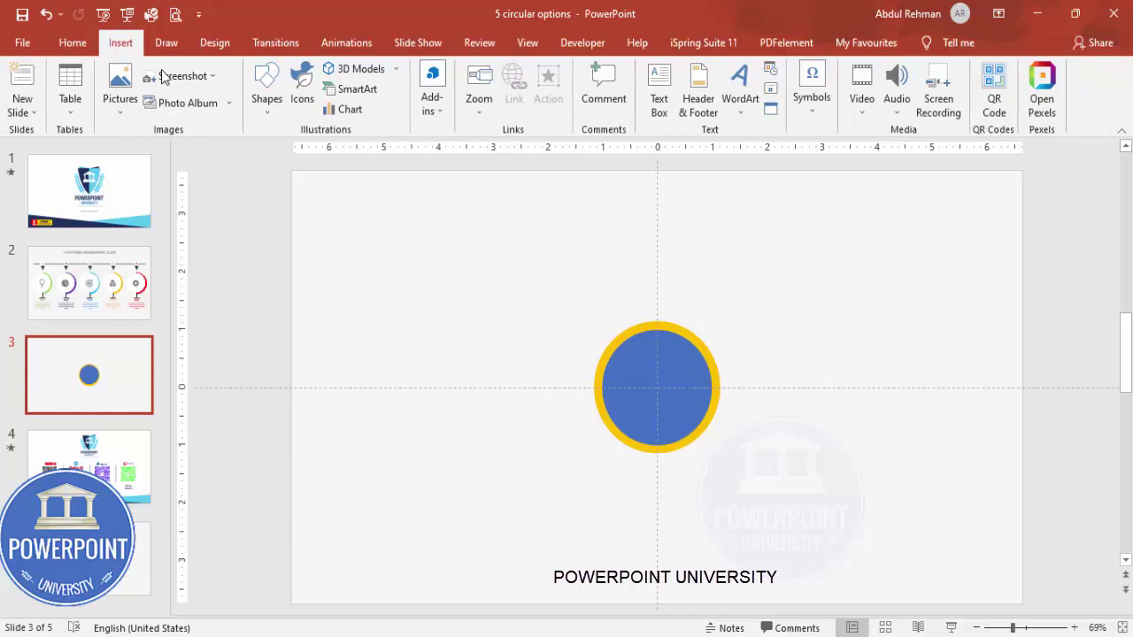
{"action": "left_click", "coordinate": [268, 97]}
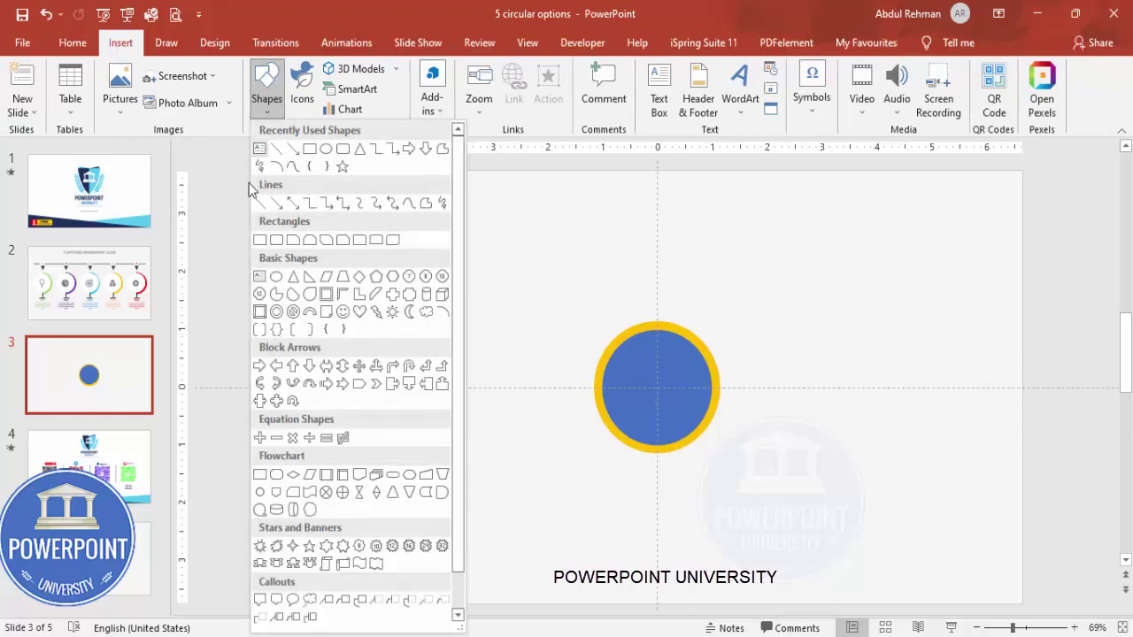
{"action": "left_click", "coordinate": [259, 241]}
{"action": "left_click_drag", "start_coordinate": [551, 267], "coordinate": [657, 490]}
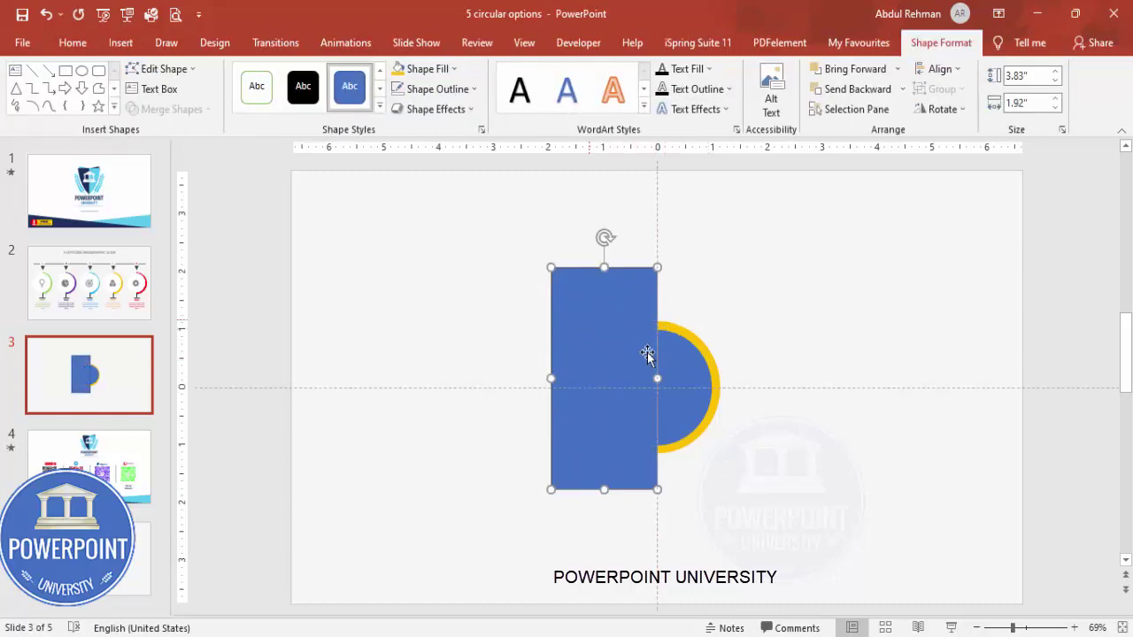
- Subtract the rectangle from the yellow circle, leaving only its right half
{"action": "left_click", "coordinate": [685, 333]}
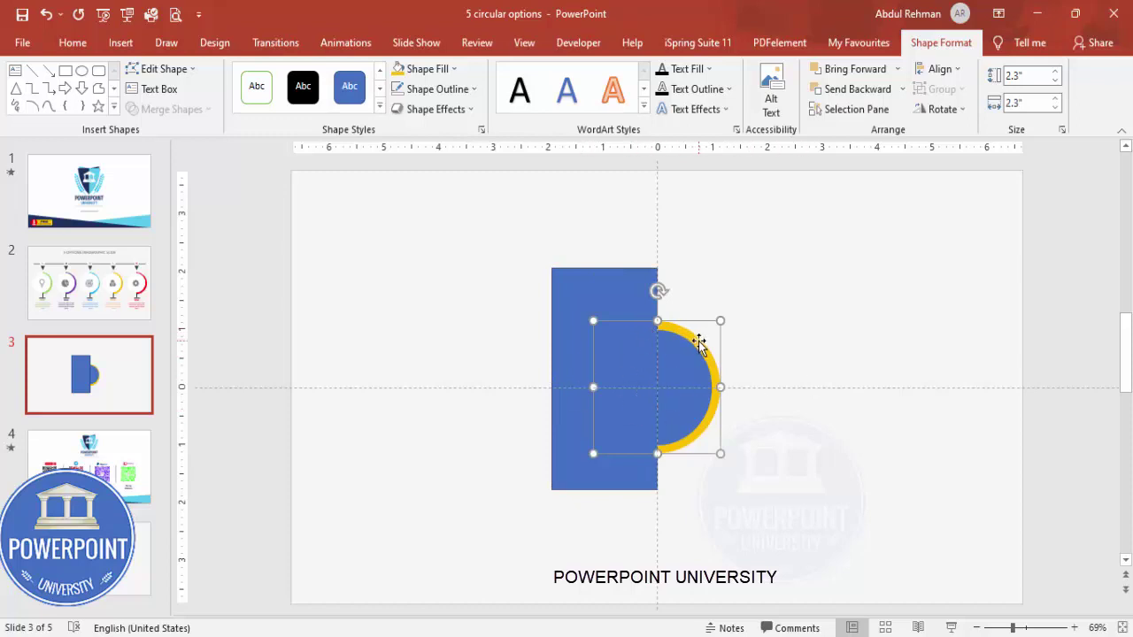
{"action": "left_click", "coordinate": [593, 290], "text": "shift"}
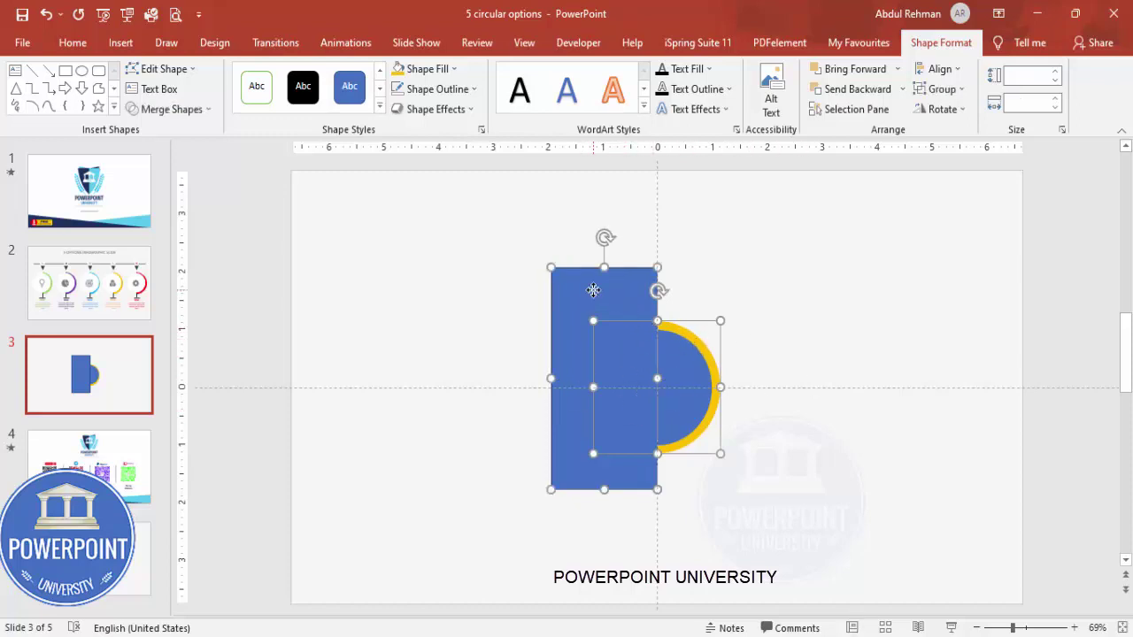
{"action": "left_click", "coordinate": [188, 110]}
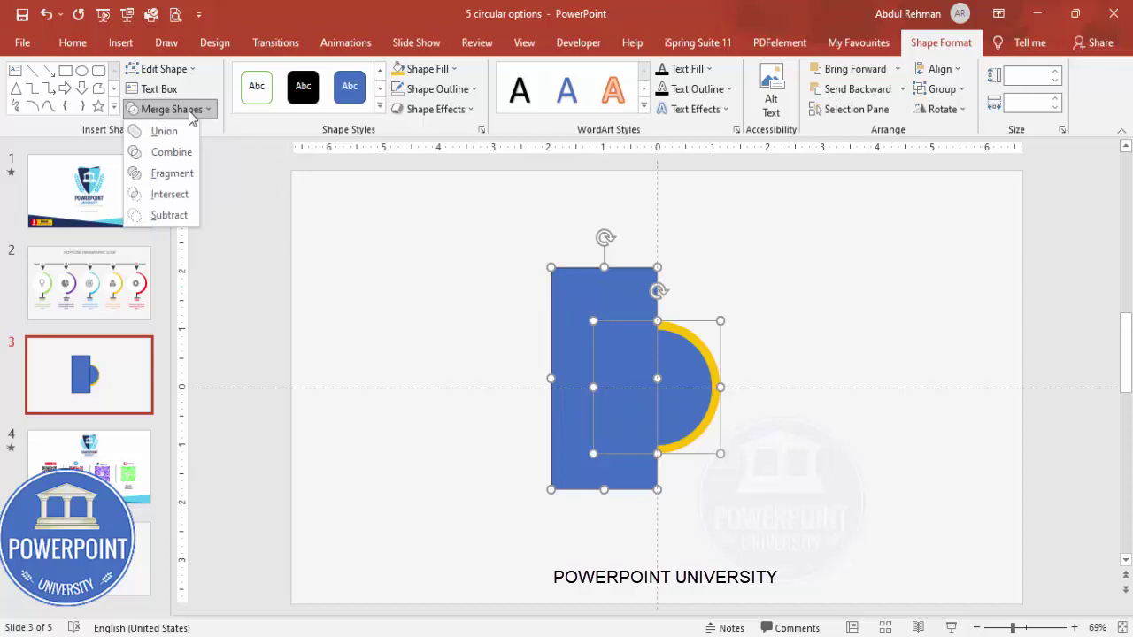
{"action": "left_click", "coordinate": [181, 217]}
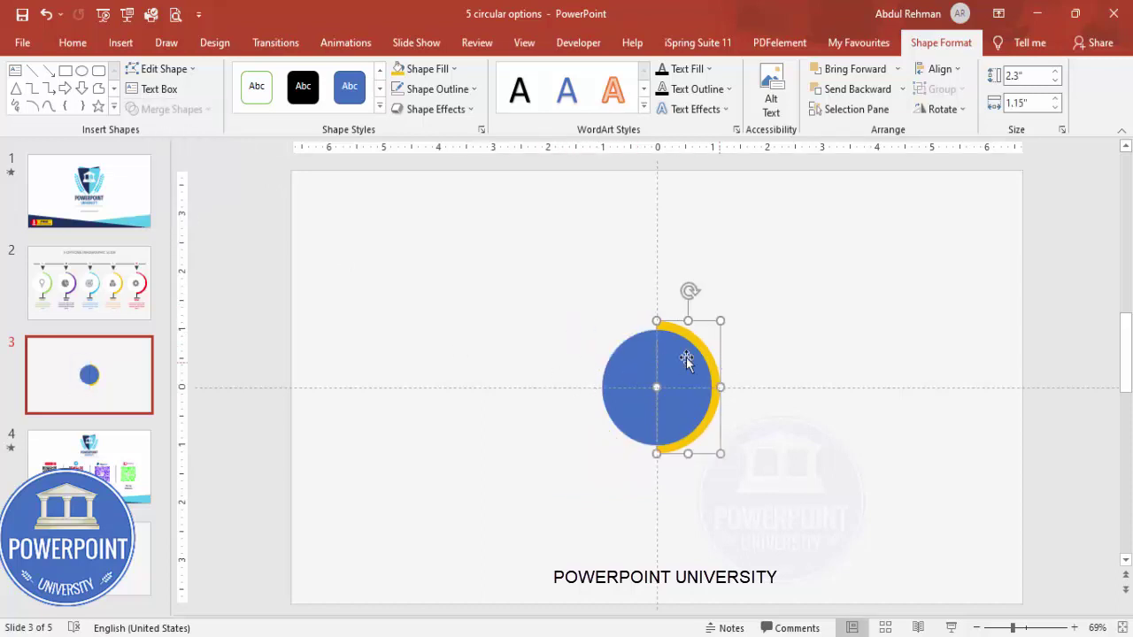
- Fill the blue circle with solid white
{"action": "left_click", "coordinate": [638, 359]}
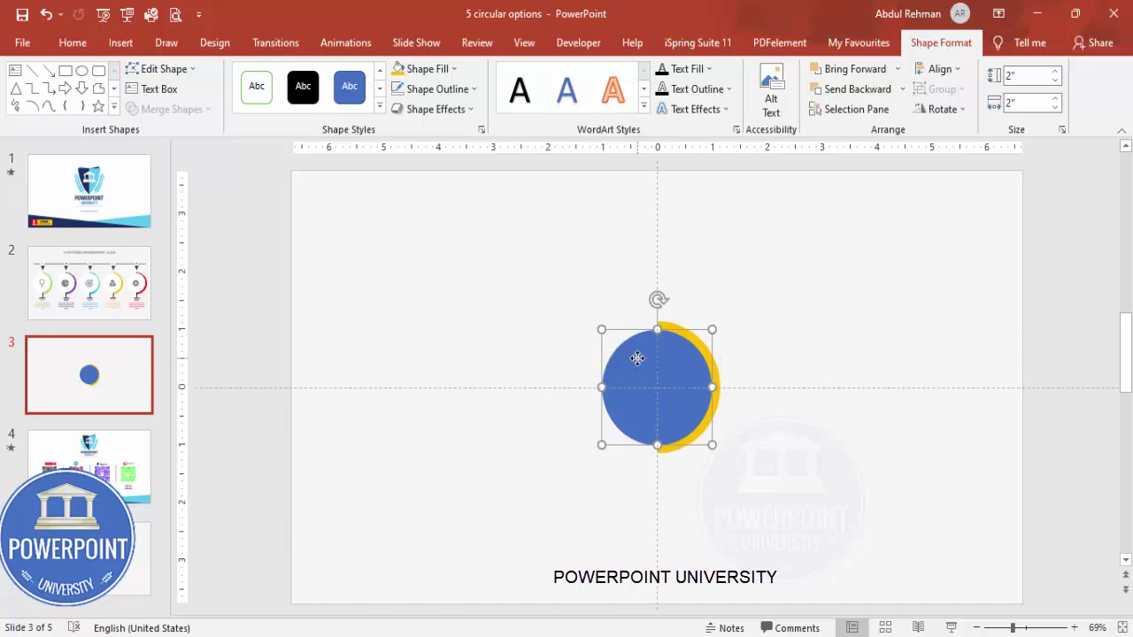
{"action": "right_click", "coordinate": [637, 358]}
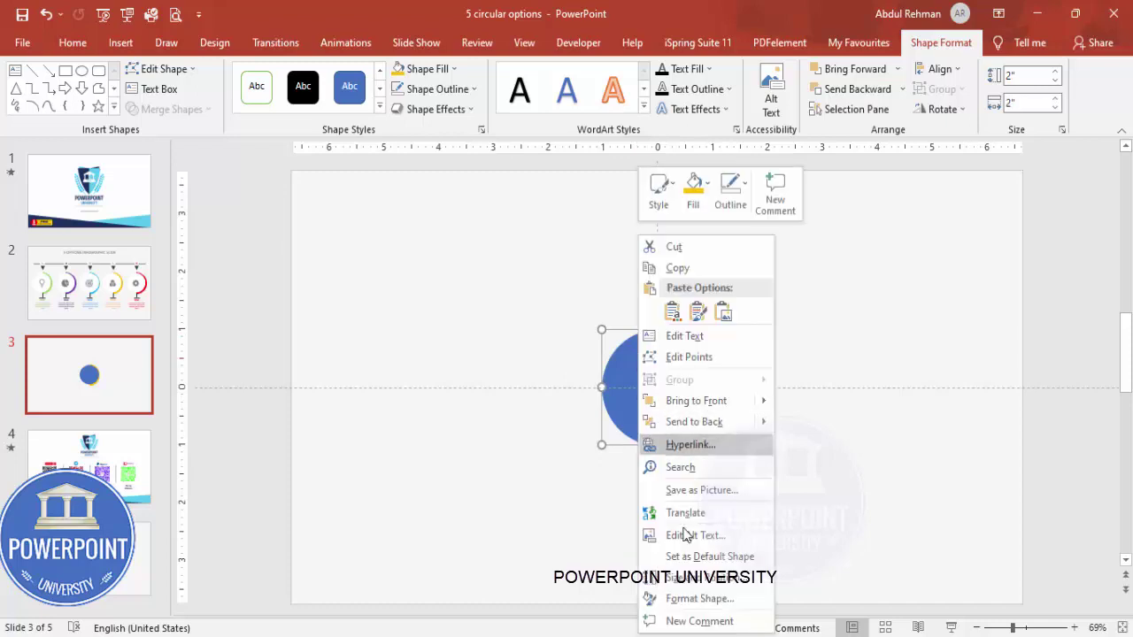
{"action": "left_click", "coordinate": [708, 598]}
{"action": "left_click", "coordinate": [1078, 423]}
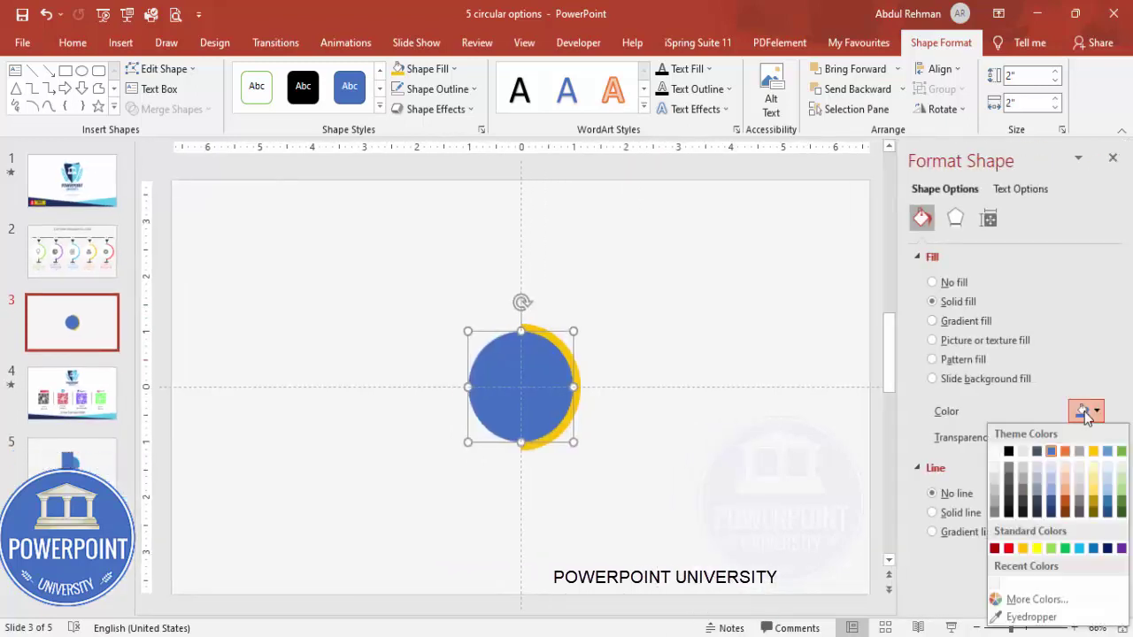
{"action": "left_click", "coordinate": [1000, 448]}
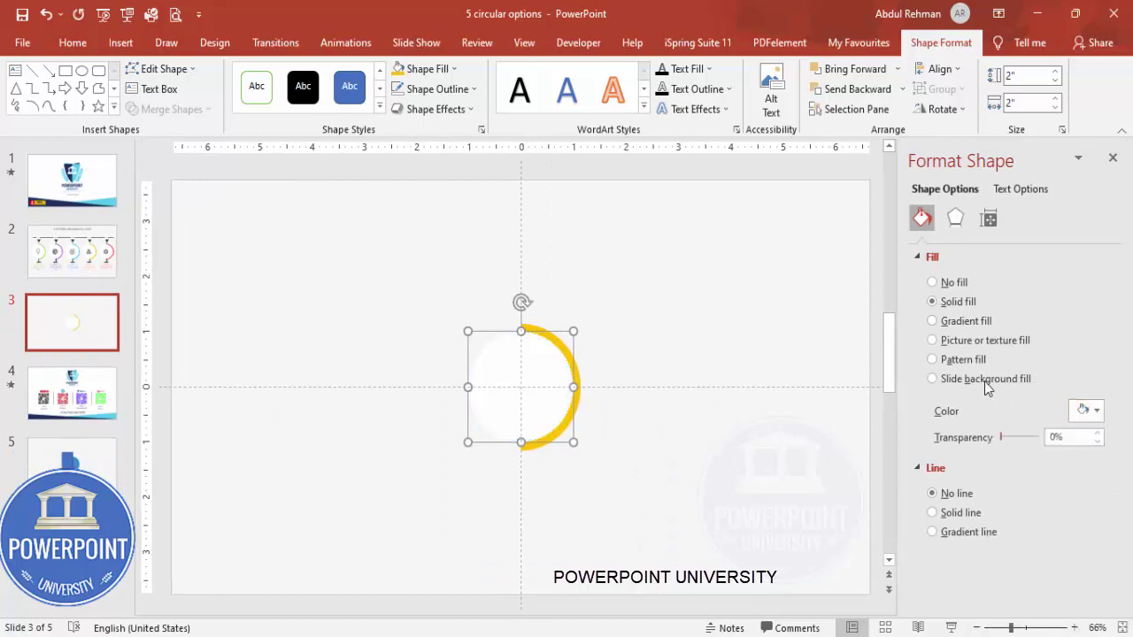
- Apply the first outer shadow preset, offset to the bottom right, to the white circle
{"action": "left_click", "coordinate": [956, 218]}
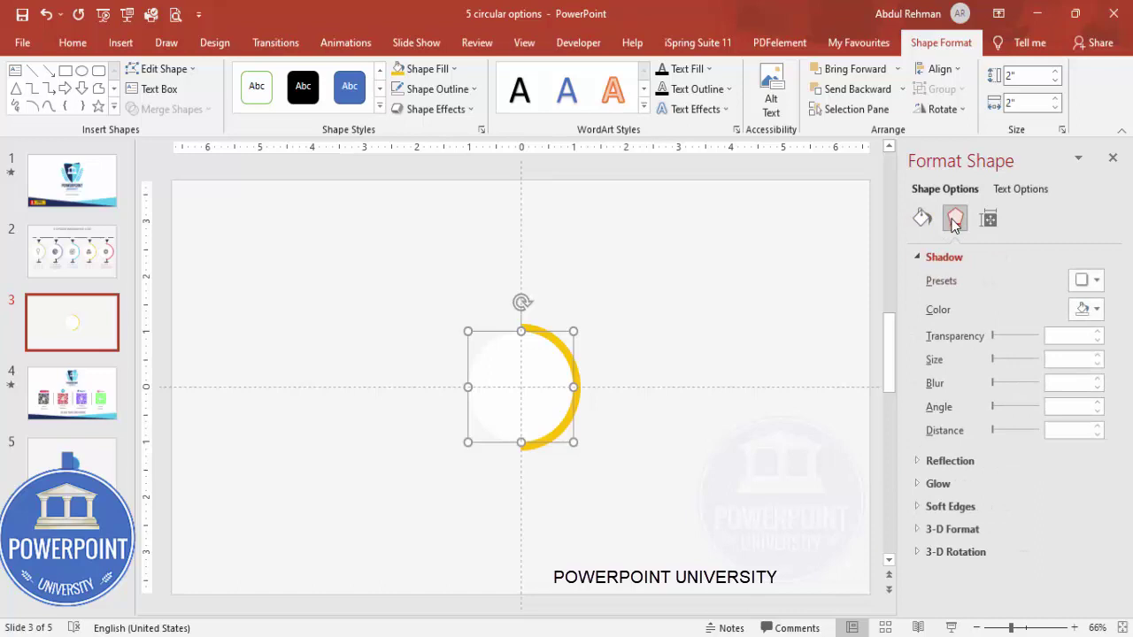
{"action": "left_click", "coordinate": [1096, 282]}
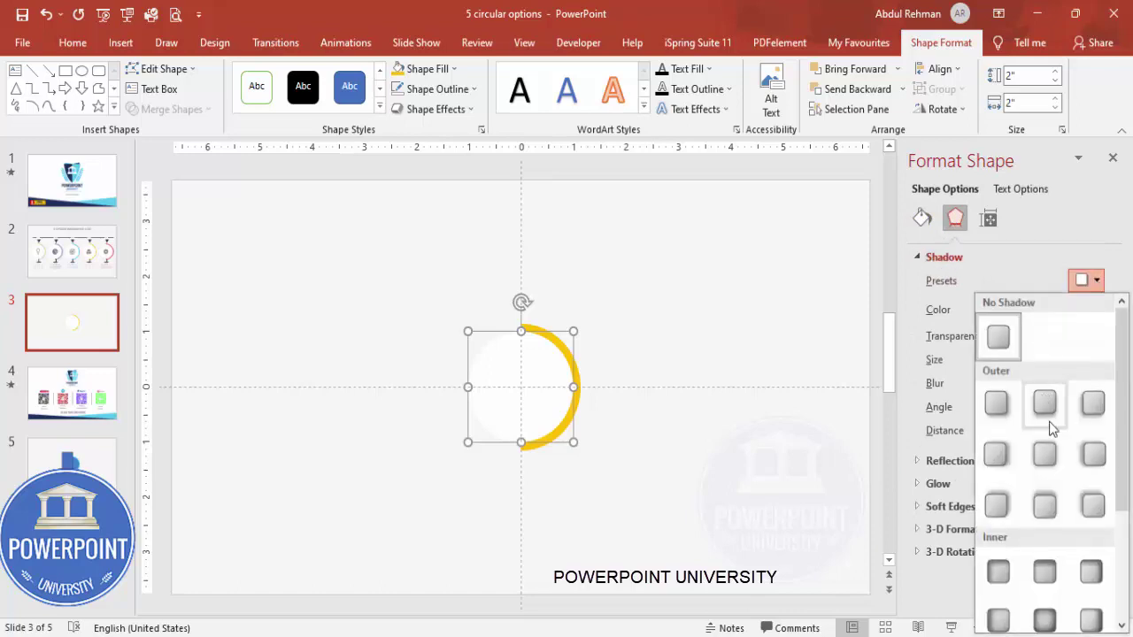
{"action": "left_click", "coordinate": [997, 406]}
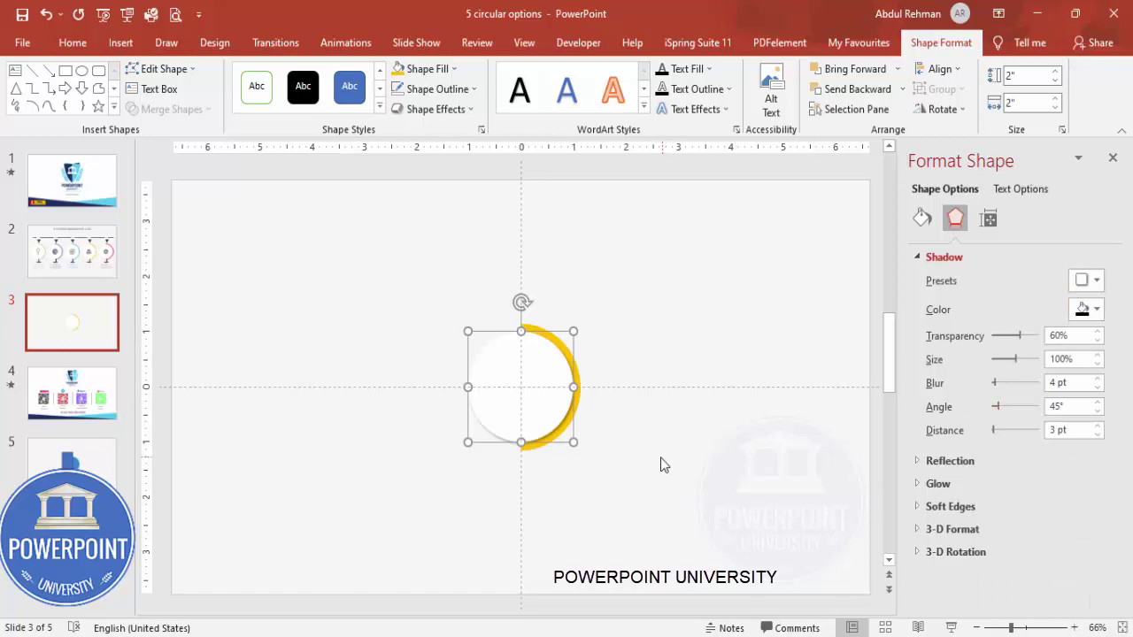
{"action": "left_click", "coordinate": [675, 438]}
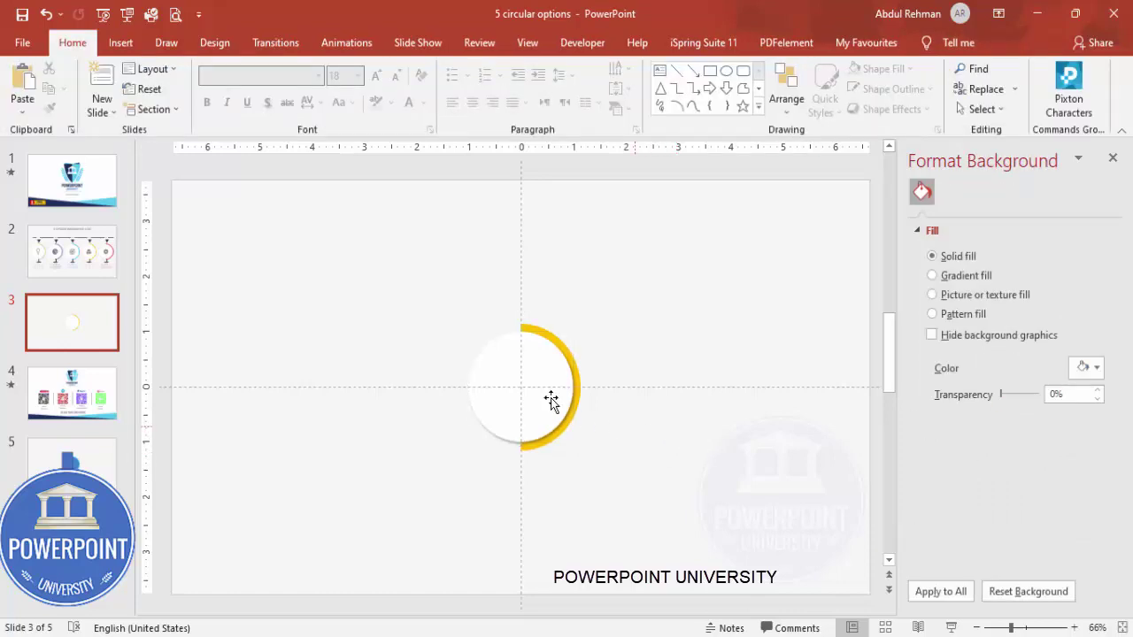
- Draw a horizontal line about 12.11" long across the upper part of the slide, above the circle
{"action": "left_click", "coordinate": [126, 42]}
{"action": "left_click", "coordinate": [262, 111]}
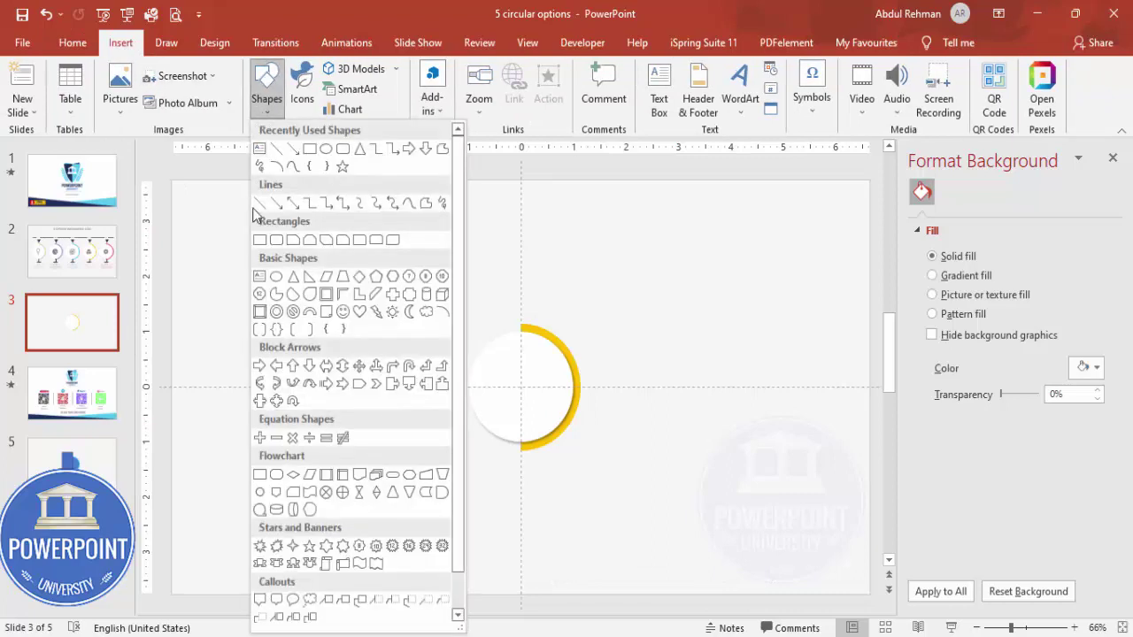
{"action": "left_click", "coordinate": [262, 205]}
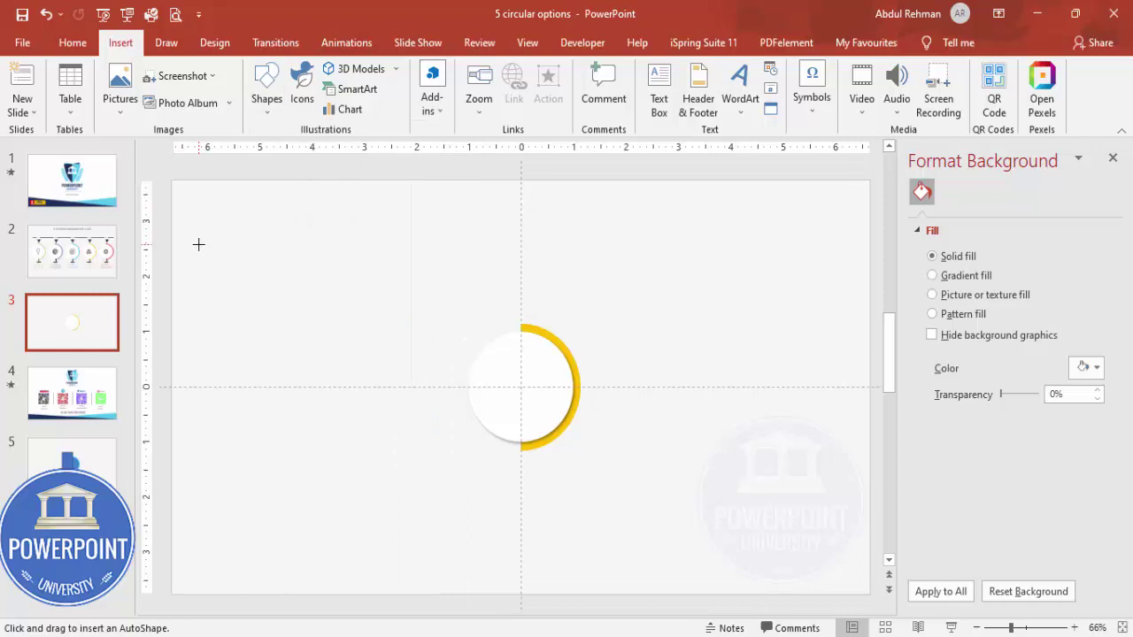
{"action": "mouse_move", "coordinate": [198, 246]}
{"action": "left_mouse_down"}
{"action": "mouse_move", "coordinate": [703, 256]}
{"action": "mouse_move", "coordinate": [832, 245]}
{"action": "left_mouse_up"}
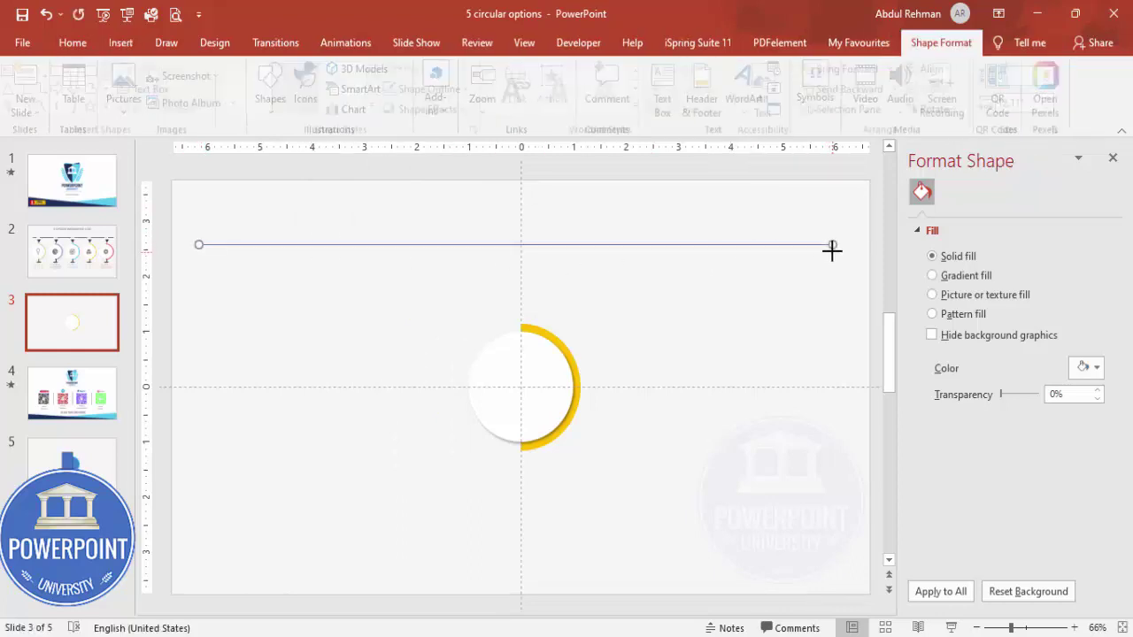
- Format the horizontal line with the darkest black shade and a width of 2 pt
{"action": "left_click", "coordinate": [1083, 327]}
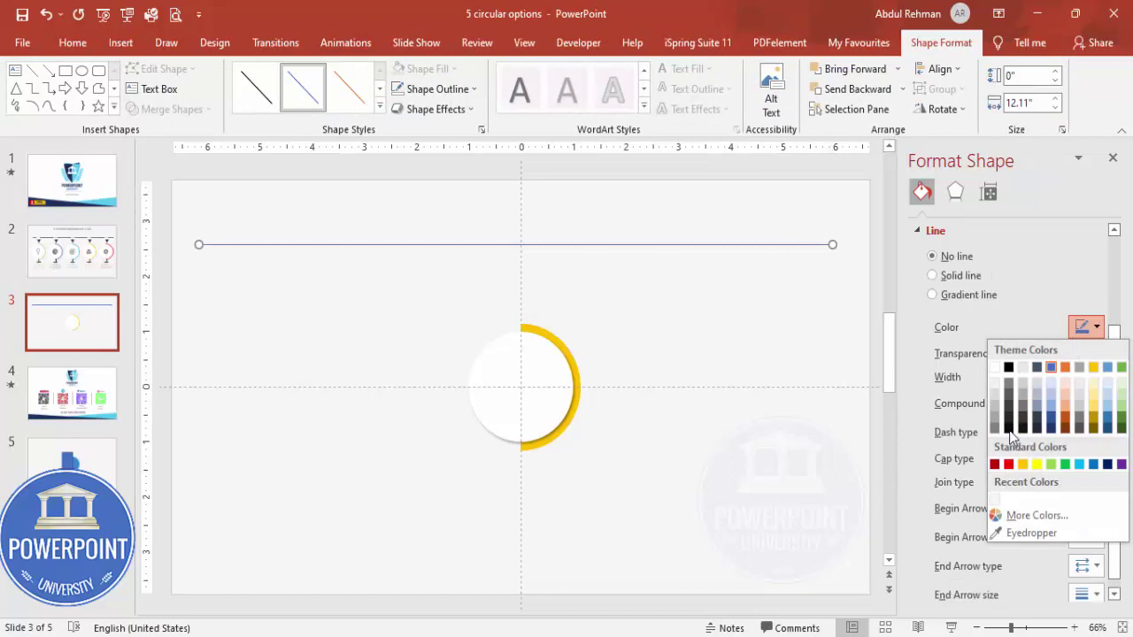
{"action": "left_click", "coordinate": [1009, 424]}
{"action": "left_click", "coordinate": [1098, 372]}
{"action": "left_click", "coordinate": [1098, 373]}
{"action": "left_click", "coordinate": [1098, 373]}
{"action": "left_click", "coordinate": [1098, 372]}
{"action": "left_click", "coordinate": [1098, 373]}
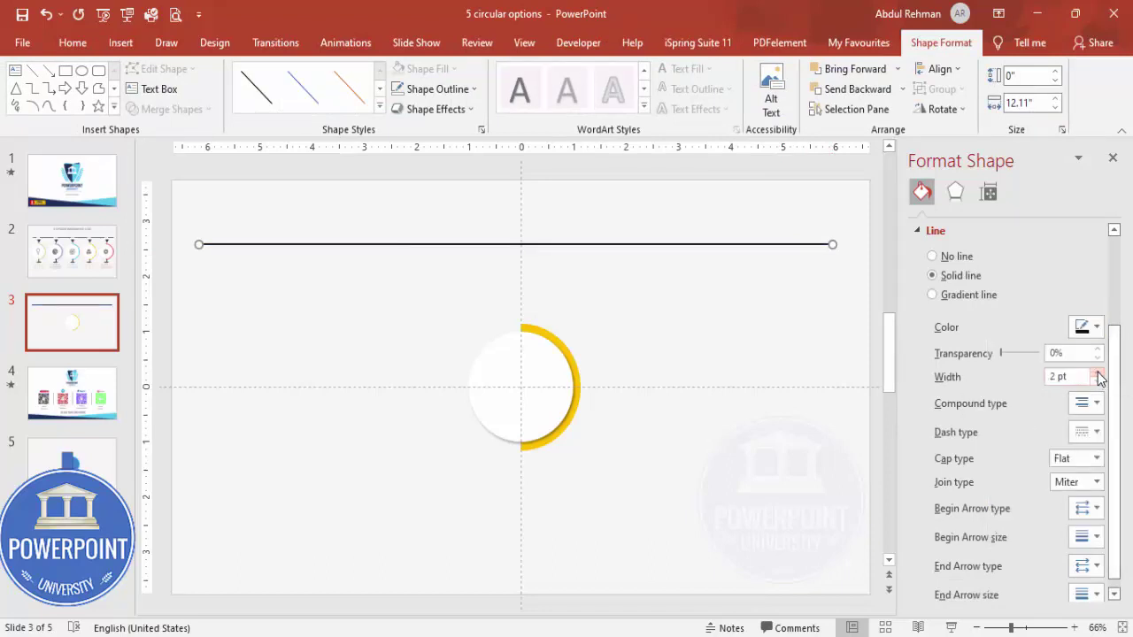
{"action": "left_click", "coordinate": [683, 322]}
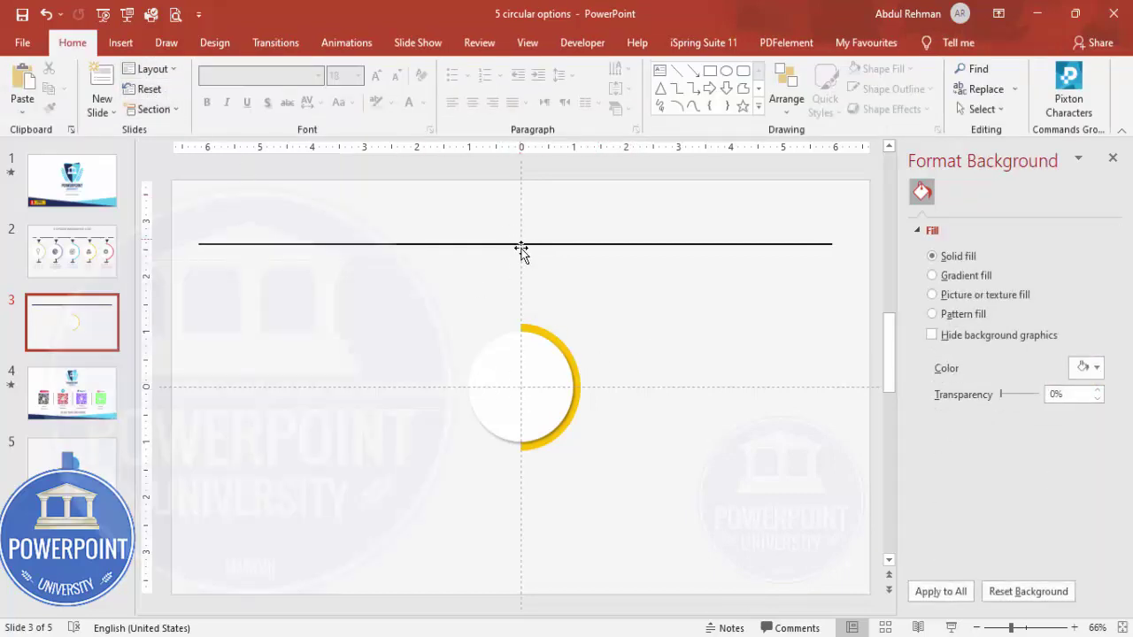
- Place a 0.5" by 0.5" copy of the white circle at the centre of the horizontal line
{"action": "left_click", "coordinate": [529, 360]}
{"action": "left_click_drag", "start_coordinate": [528, 358], "coordinate": [666, 295]}
{"action": "left_click", "coordinate": [1018, 77]}
{"action": "type", "text": ".5"}
{"action": "left_click", "coordinate": [1029, 100]}
{"action": "type", "text": ".5"}
{"action": "key", "text": "Return"}
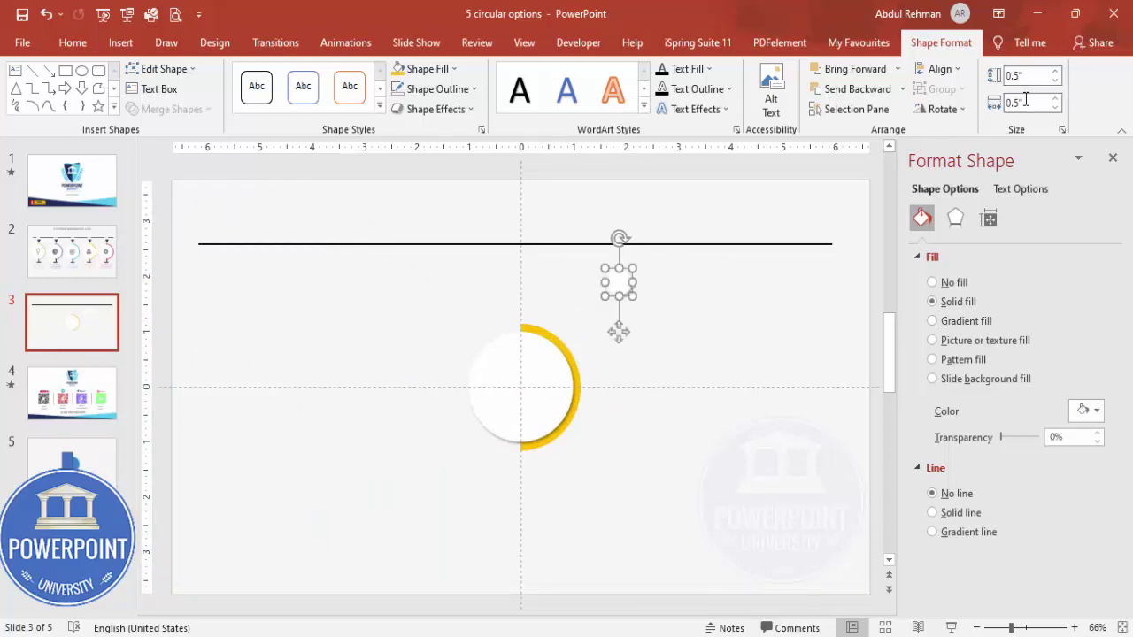
{"action": "left_click_drag", "start_coordinate": [617, 331], "coordinate": [521, 288]}
{"action": "left_click", "coordinate": [601, 304]}
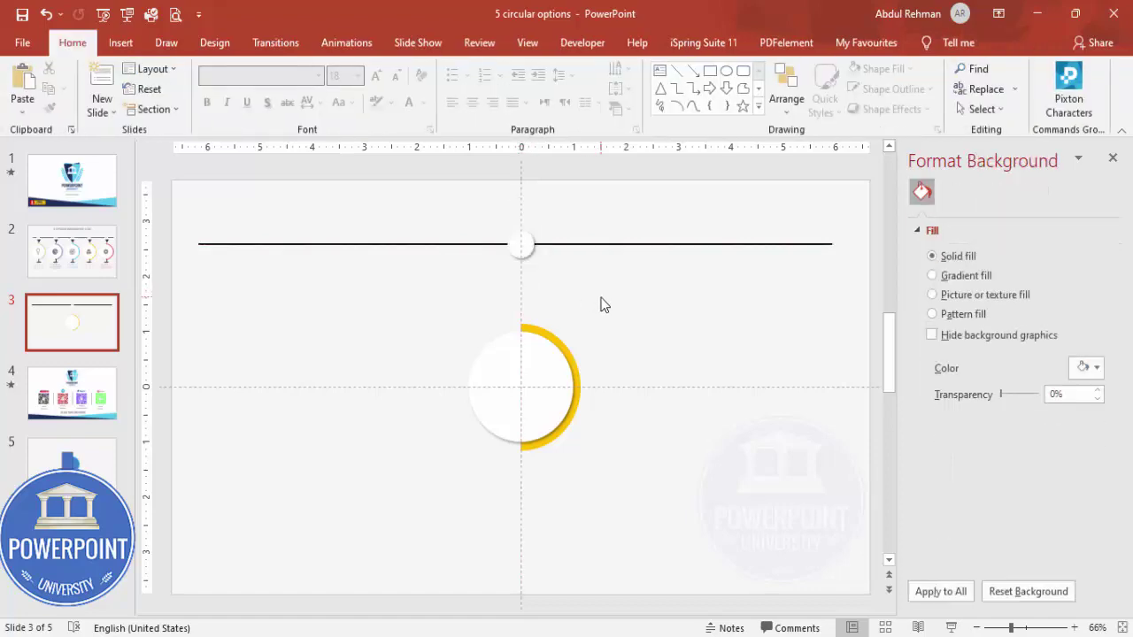
- Draw a vertical arrow line about 0.61" long from below the small circle up to its lower edge
{"action": "left_click", "coordinate": [120, 42]}
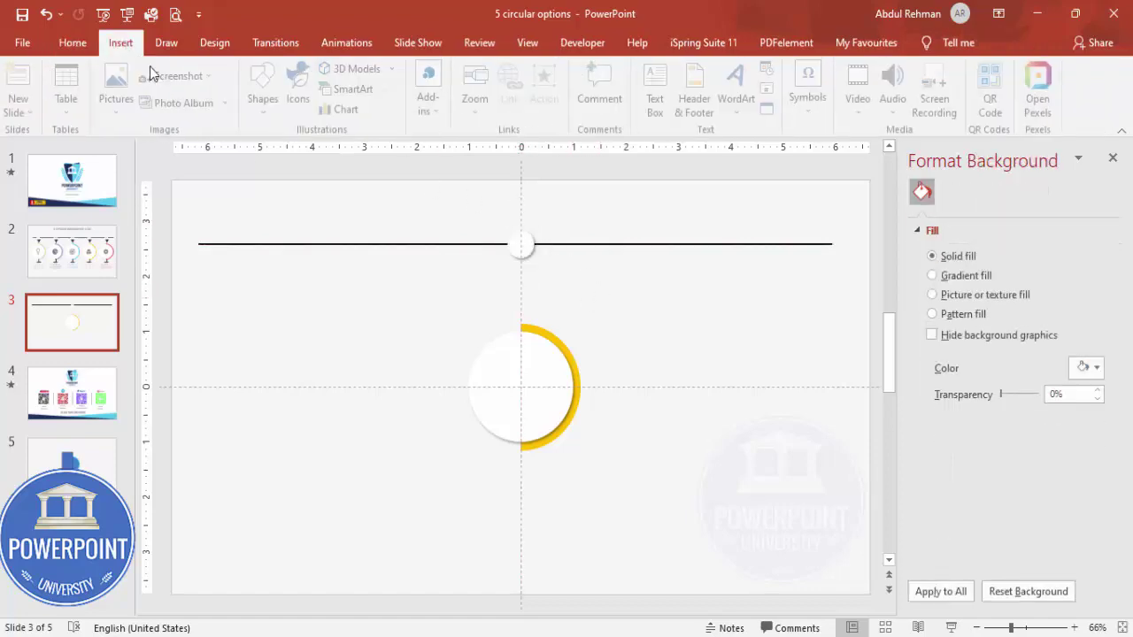
{"action": "left_click", "coordinate": [265, 98]}
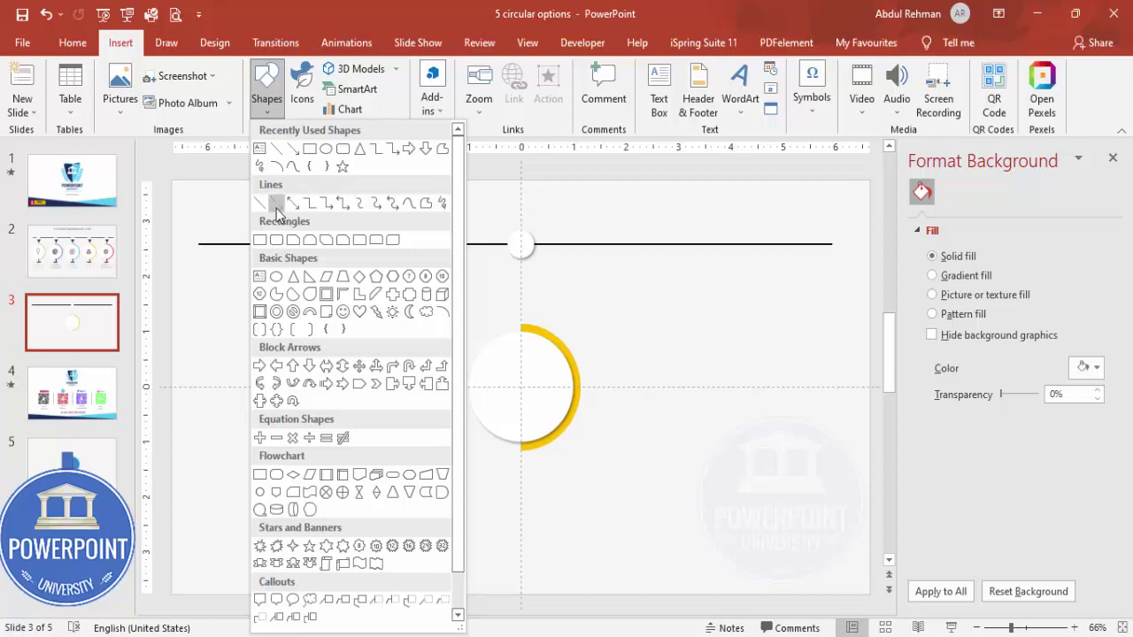
{"action": "left_click", "coordinate": [276, 205]}
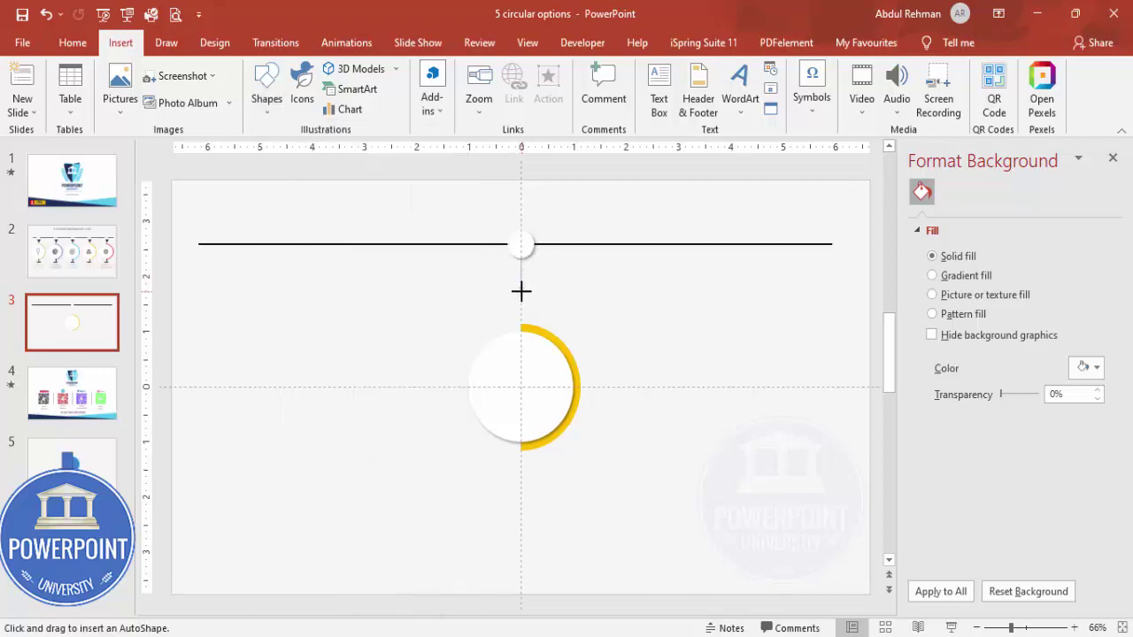
{"action": "left_click_drag", "start_coordinate": [521, 291], "coordinate": [520, 257]}
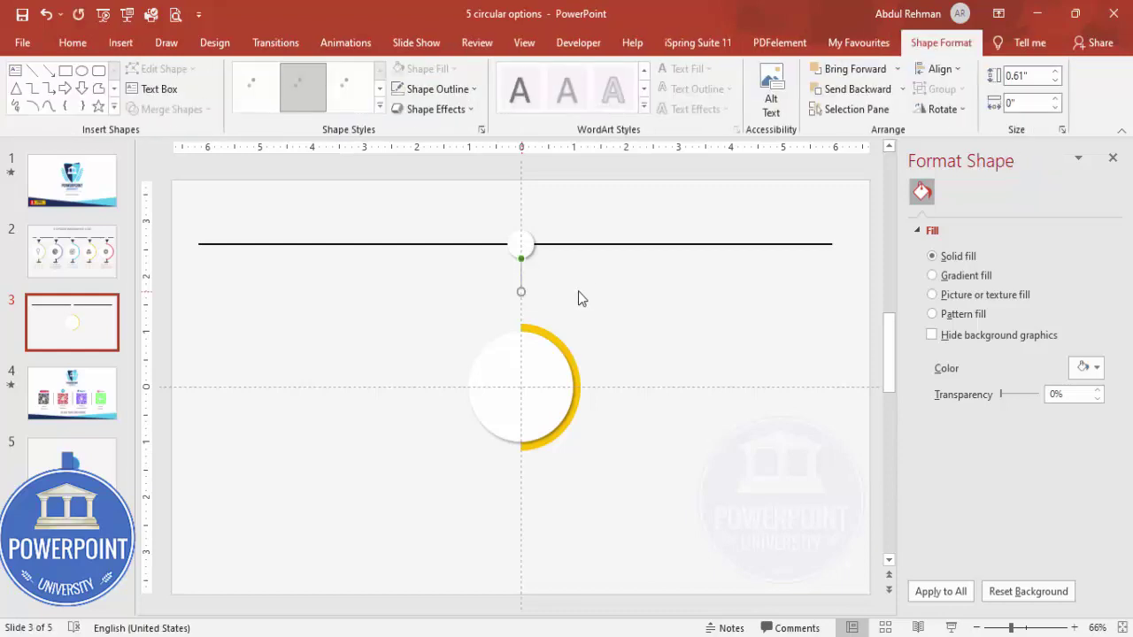
- Format the short vertical arrow line with the darkest black shade and a width of 2 pt
{"action": "left_click", "coordinate": [1085, 326]}
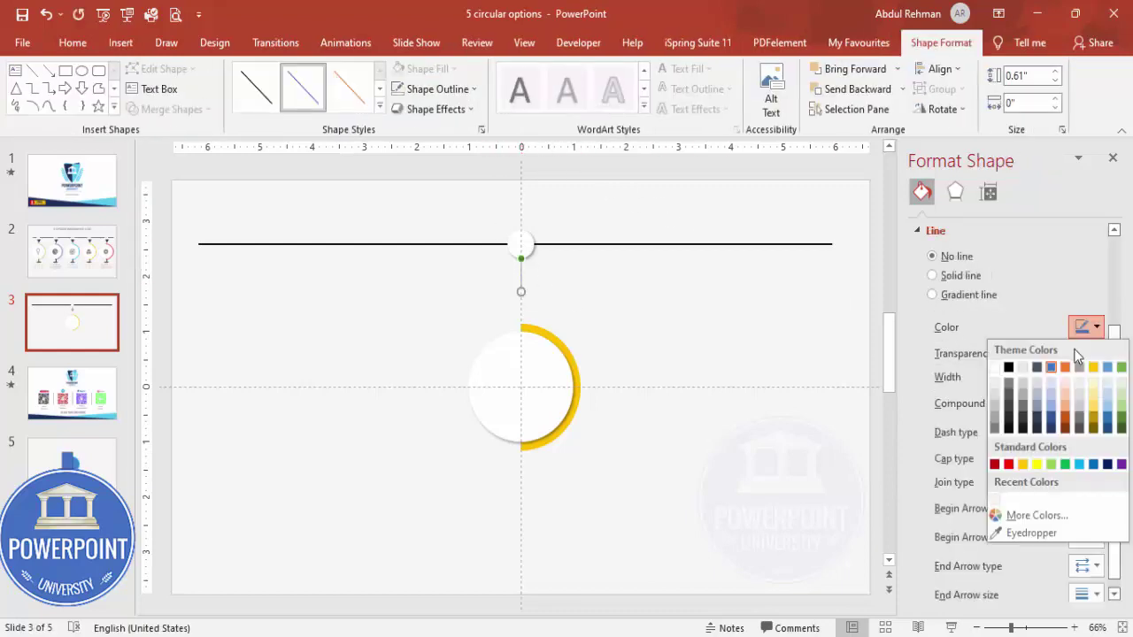
{"action": "left_click", "coordinate": [1008, 430]}
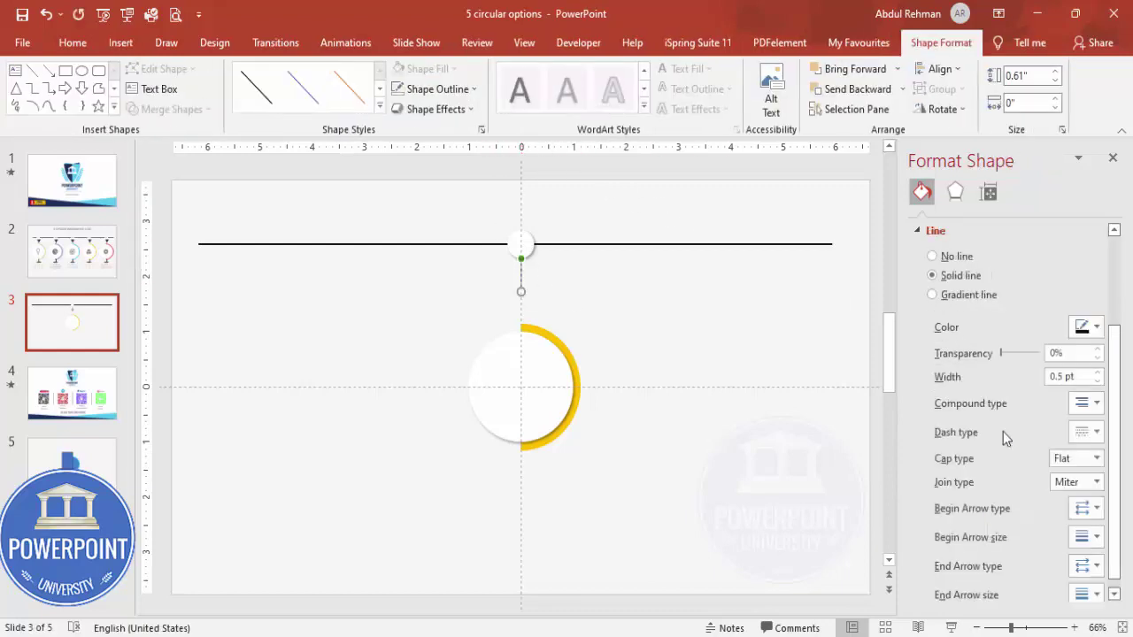
{"action": "left_click", "coordinate": [1098, 372]}
{"action": "left_click", "coordinate": [1098, 372]}
{"action": "left_click", "coordinate": [1098, 373]}
{"action": "left_click", "coordinate": [1099, 372]}
{"action": "left_click", "coordinate": [1098, 373]}
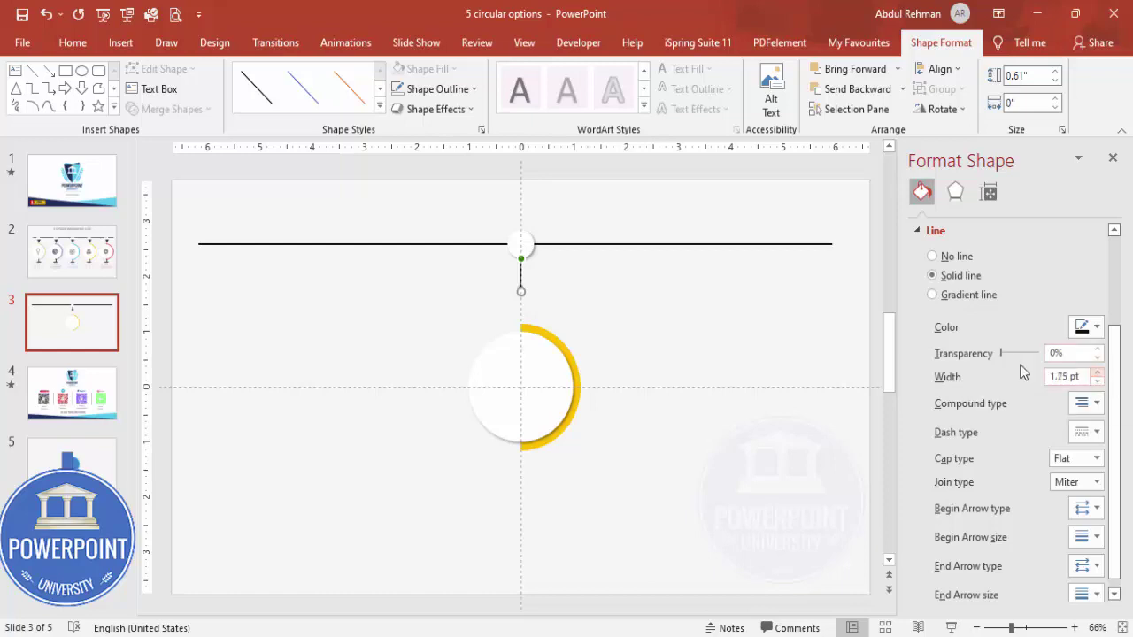
{"action": "left_click", "coordinate": [1099, 373]}
{"action": "left_click", "coordinate": [698, 326]}
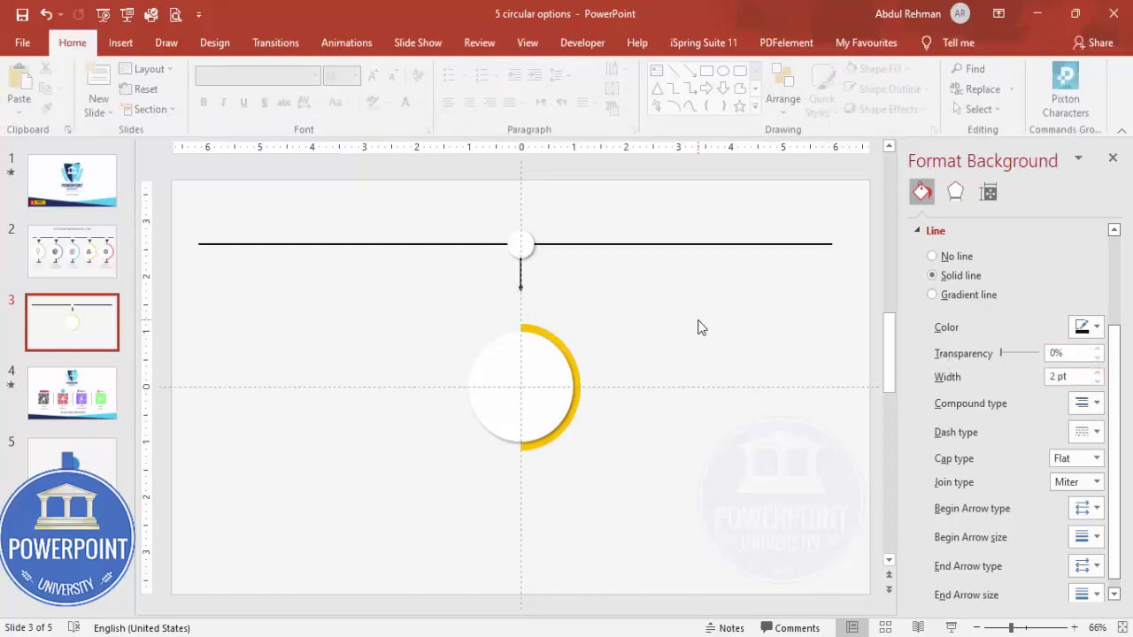
{"action": "left_click", "coordinate": [527, 290]}
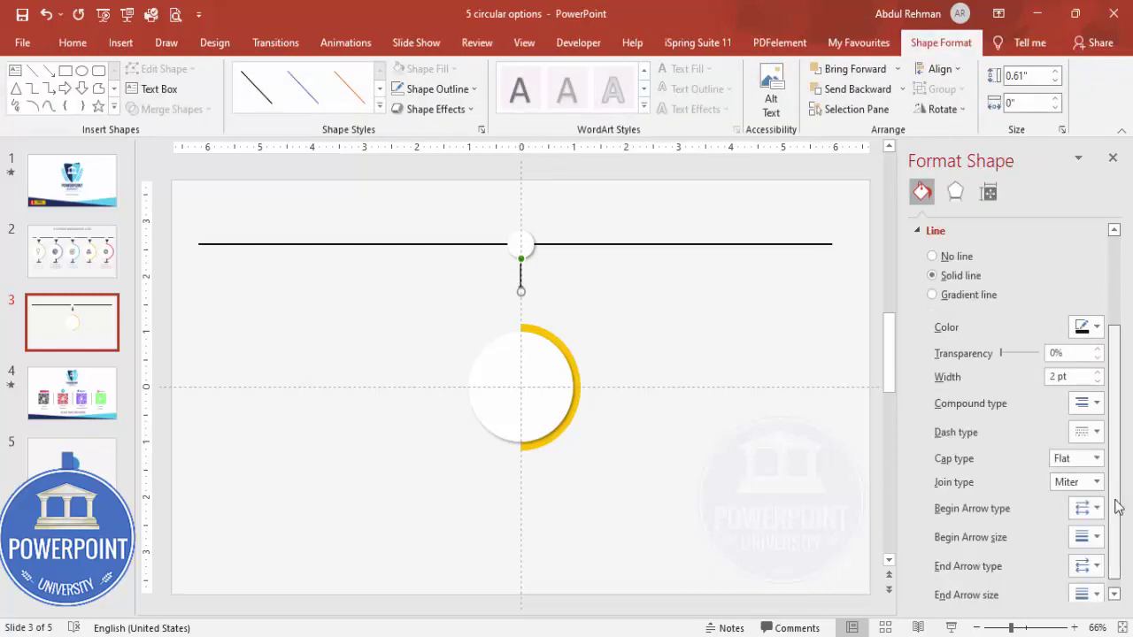
{"action": "scroll", "coordinate": [1112, 501], "scroll_direction": "down", "scroll_amount": 1}
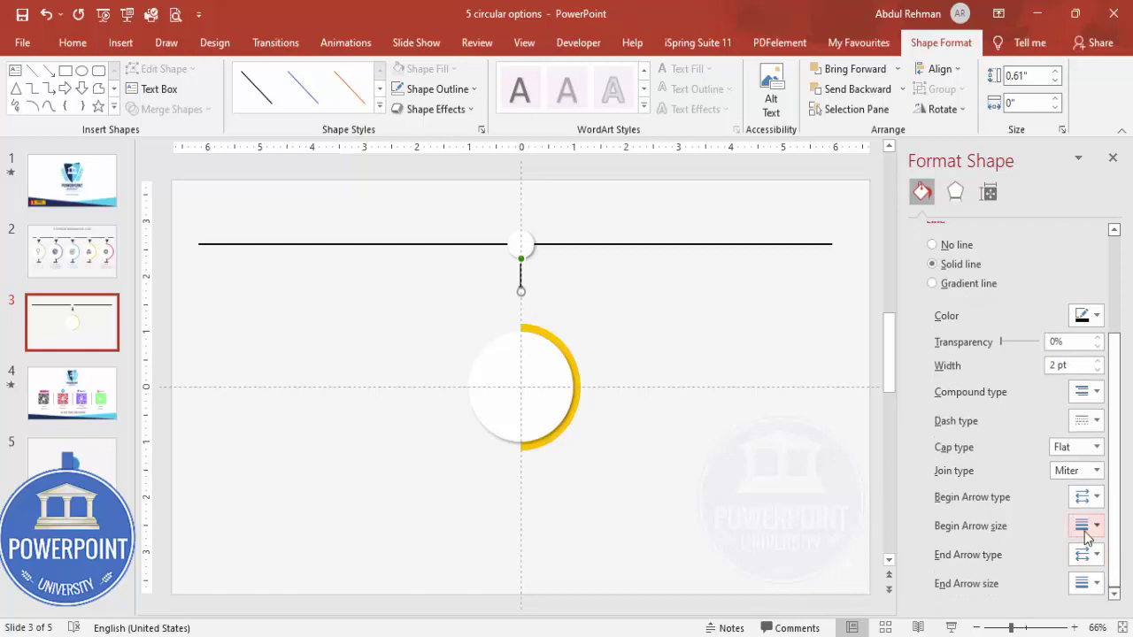
{"action": "left_click", "coordinate": [1089, 527]}
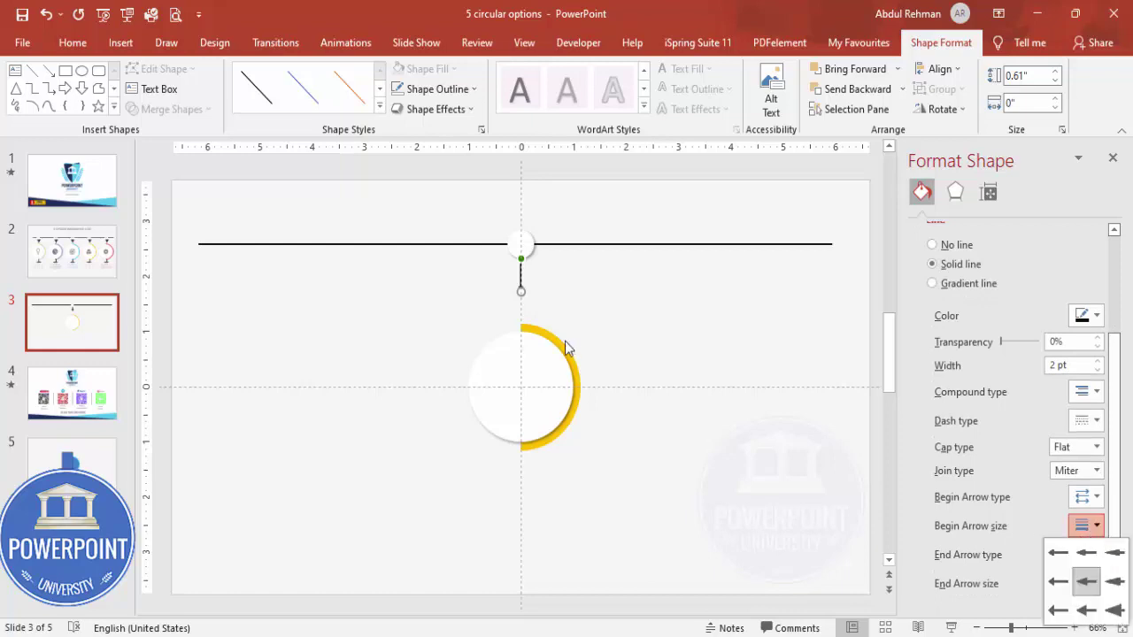
{"action": "left_click", "coordinate": [531, 283]}
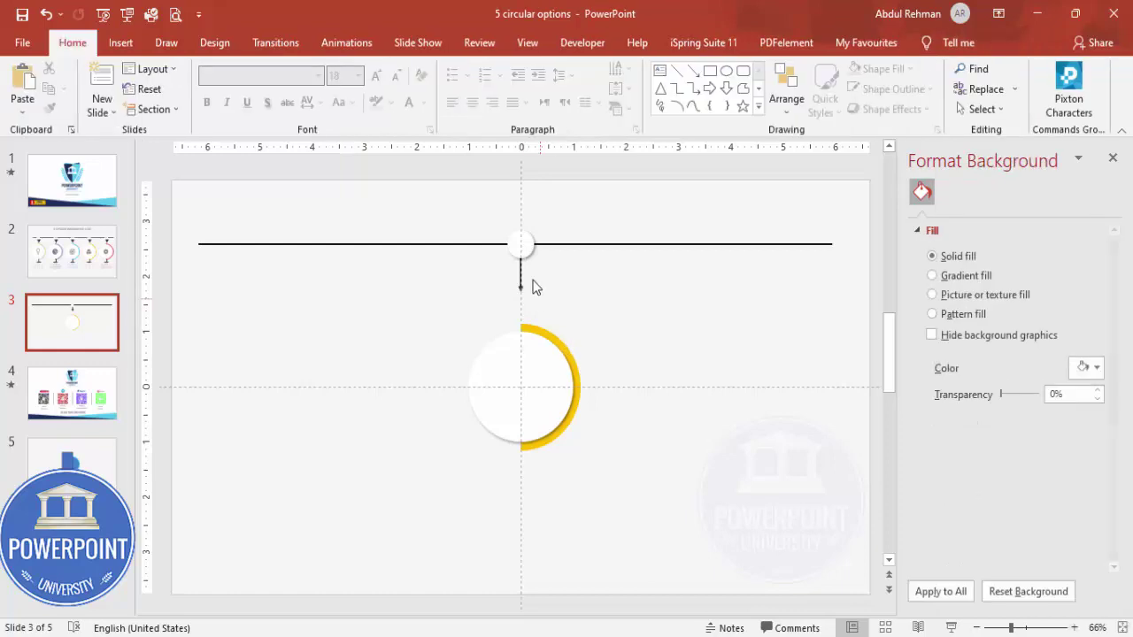
- Try the Arrow type as the begin arrowhead of the short vertical line, and undo it
{"action": "left_click", "coordinate": [521, 270]}
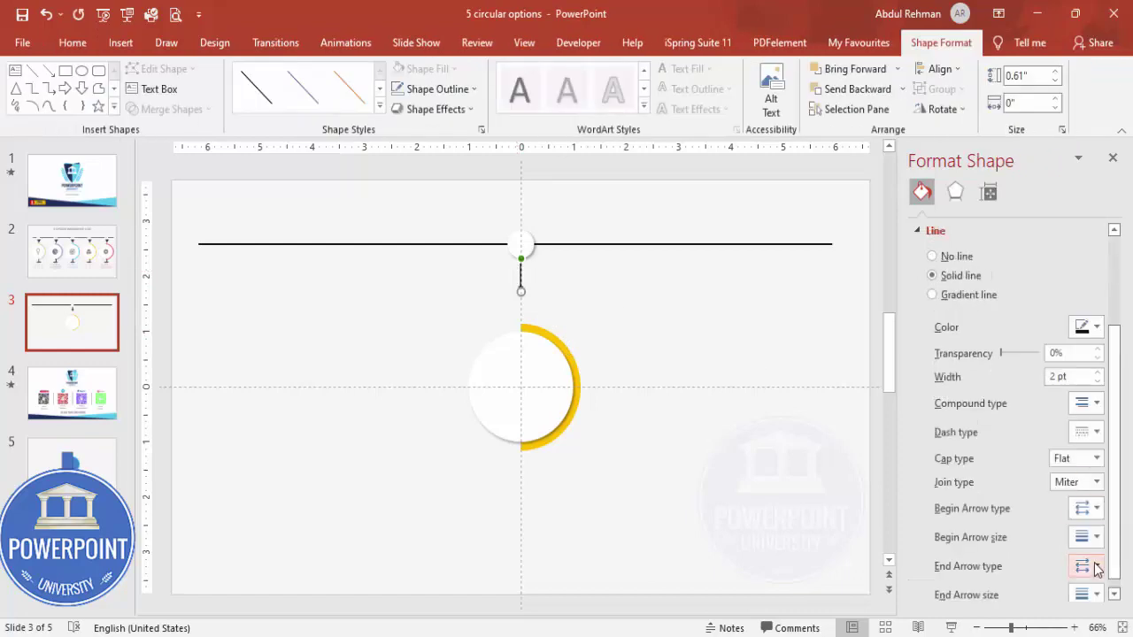
{"action": "left_click", "coordinate": [1098, 566]}
{"action": "left_click", "coordinate": [1018, 509]}
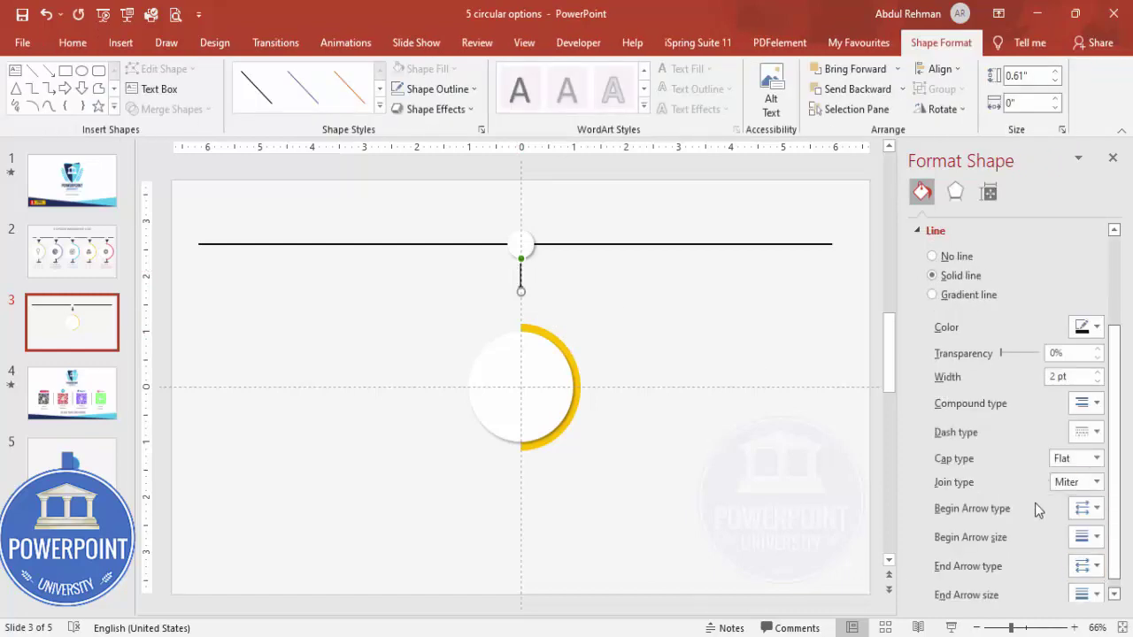
{"action": "left_click", "coordinate": [1089, 535]}
{"action": "left_click", "coordinate": [1089, 509]}
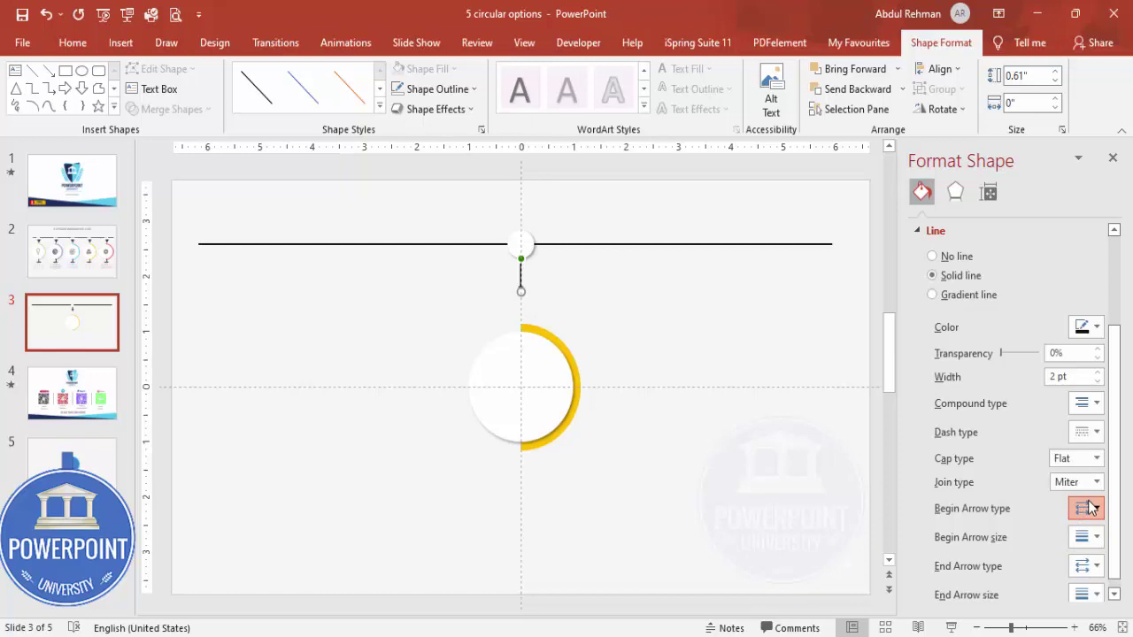
{"action": "left_click", "coordinate": [1089, 509]}
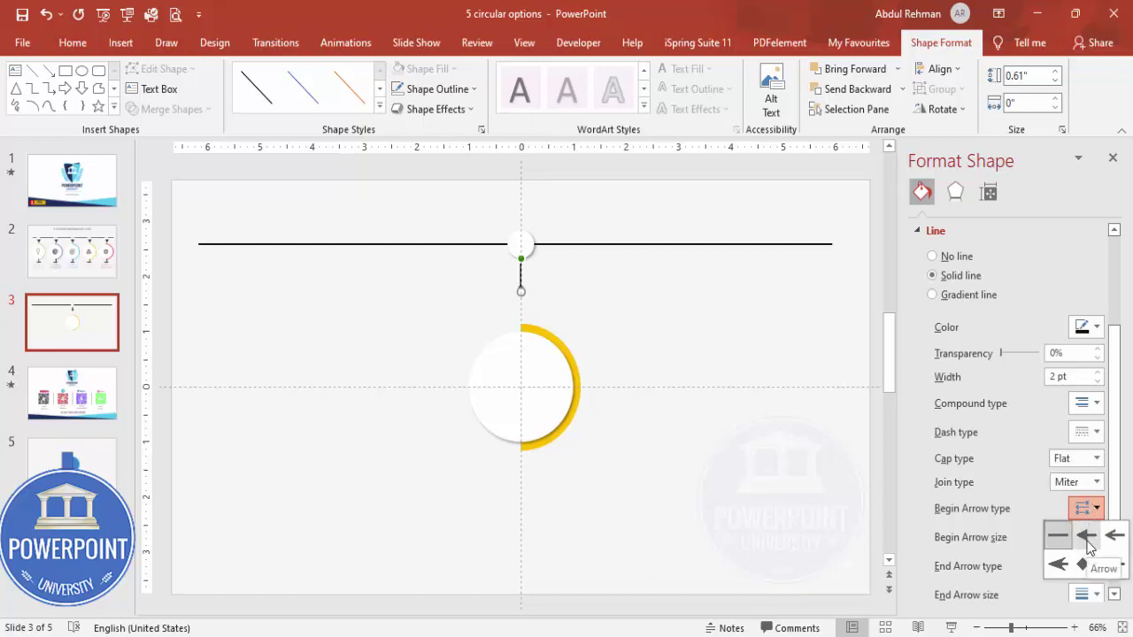
{"action": "left_click", "coordinate": [1088, 538]}
{"action": "left_click", "coordinate": [670, 380]}
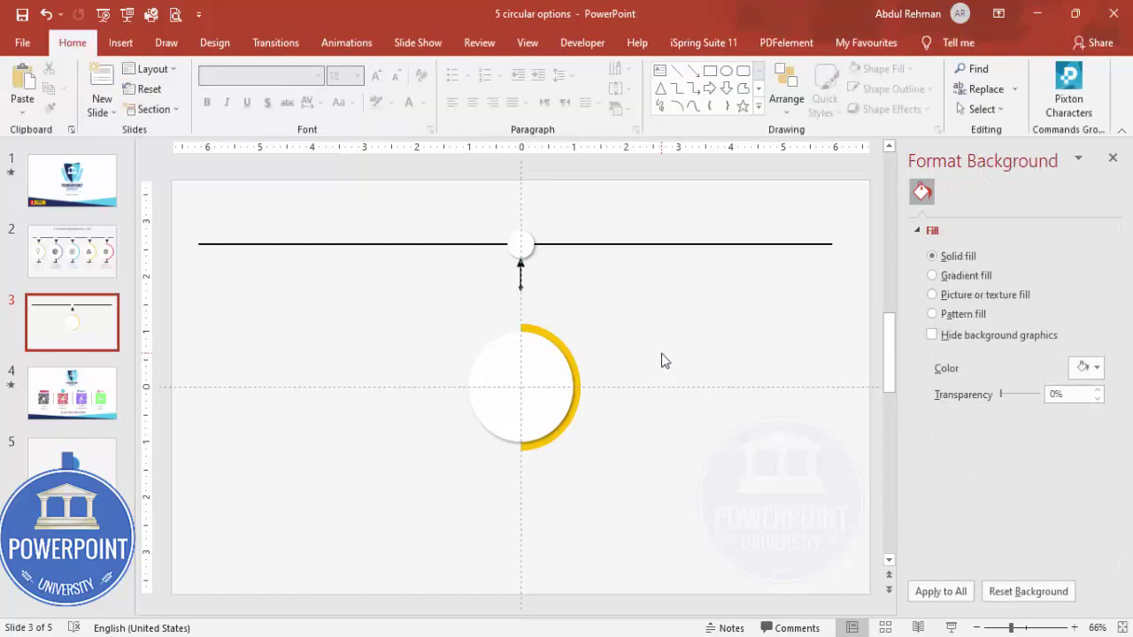
{"action": "key", "text": "ctrl+z"}
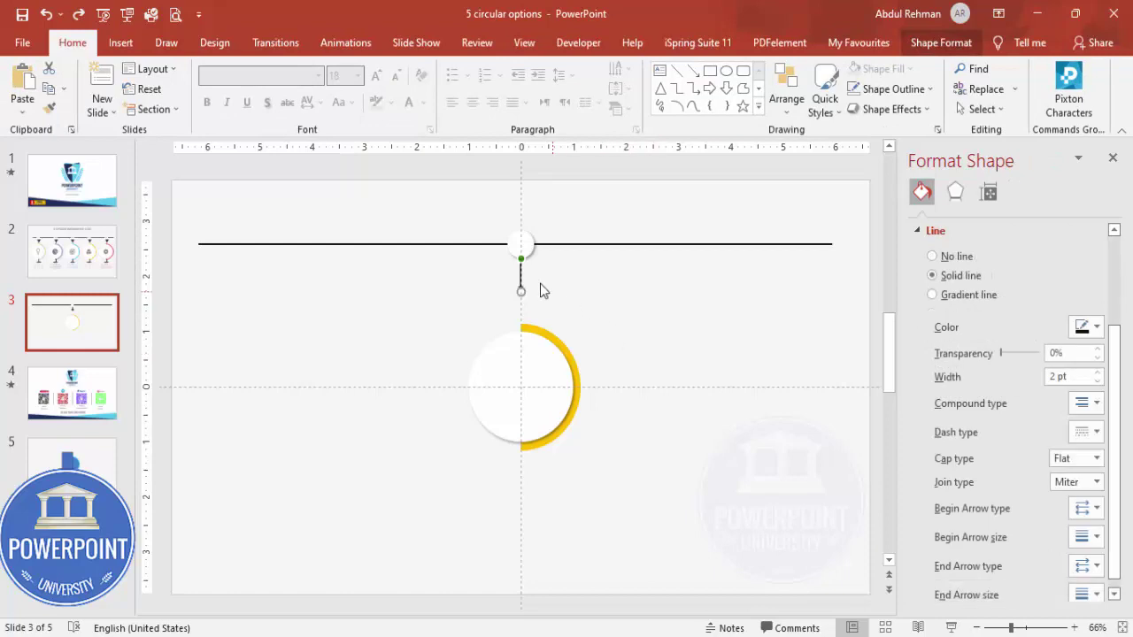
- Set the end arrowhead of the short vertical line to the Arrow type in the largest size
{"action": "left_click", "coordinate": [534, 286]}
{"action": "left_click", "coordinate": [521, 273]}
{"action": "scroll", "coordinate": [1113, 496], "scroll_direction": "down", "scroll_amount": 1}
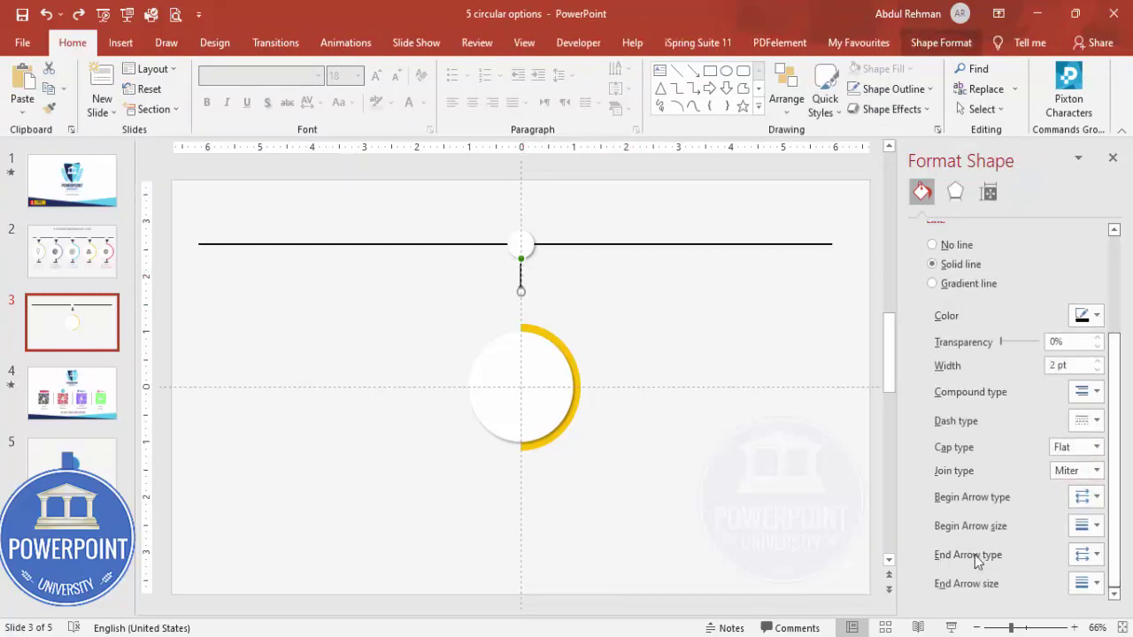
{"action": "left_click", "coordinate": [1094, 556]}
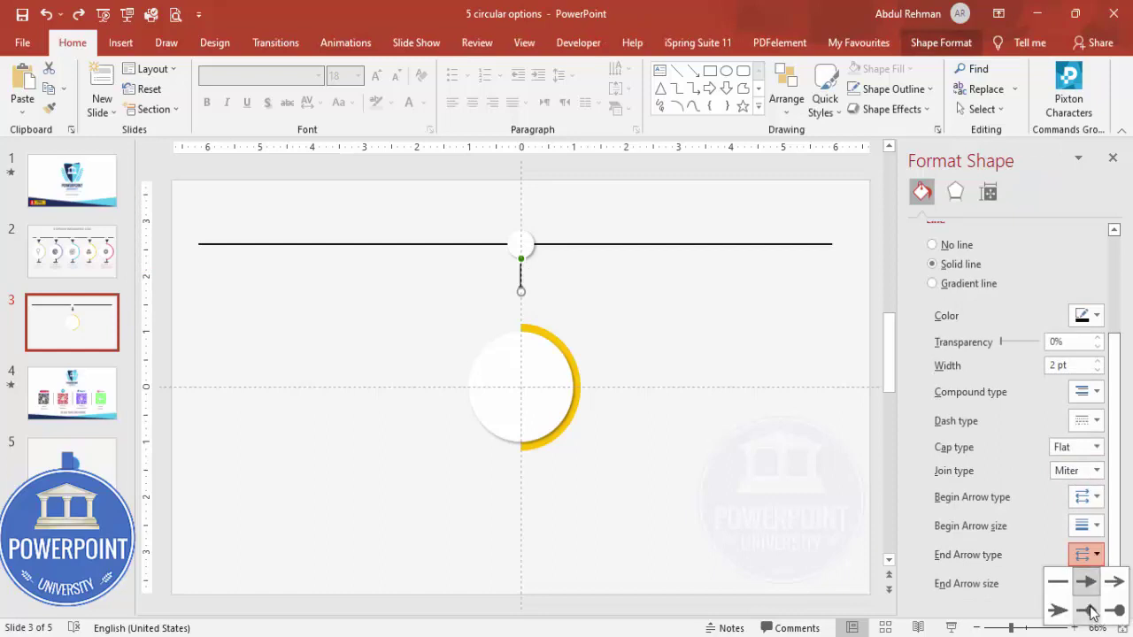
{"action": "left_click", "coordinate": [1086, 581]}
{"action": "left_click", "coordinate": [1094, 584]}
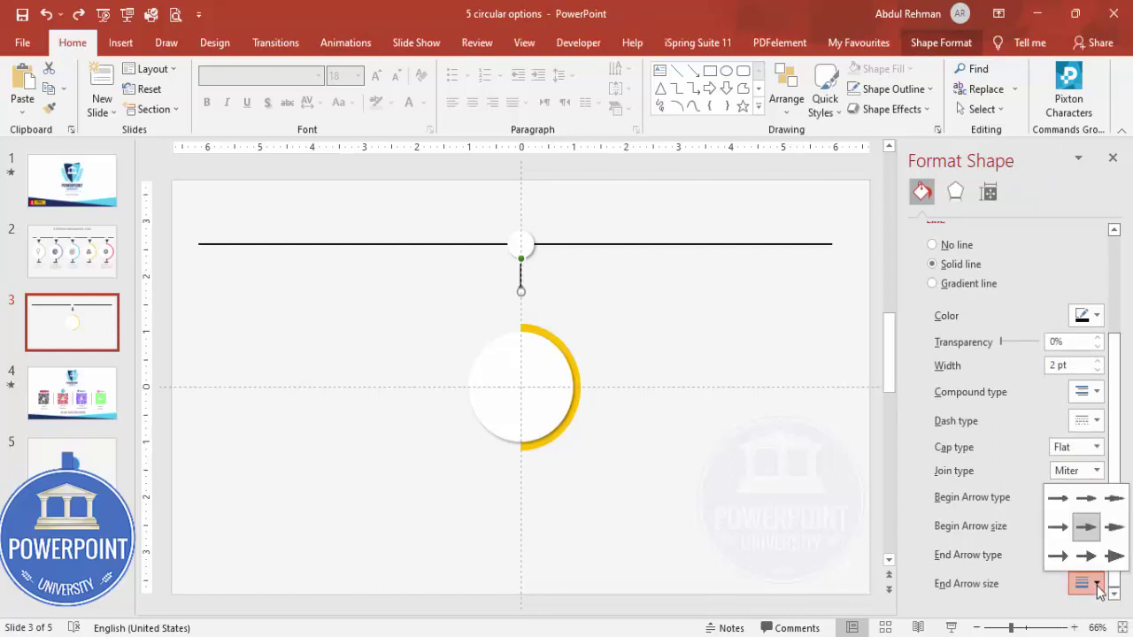
{"action": "left_click", "coordinate": [1113, 558]}
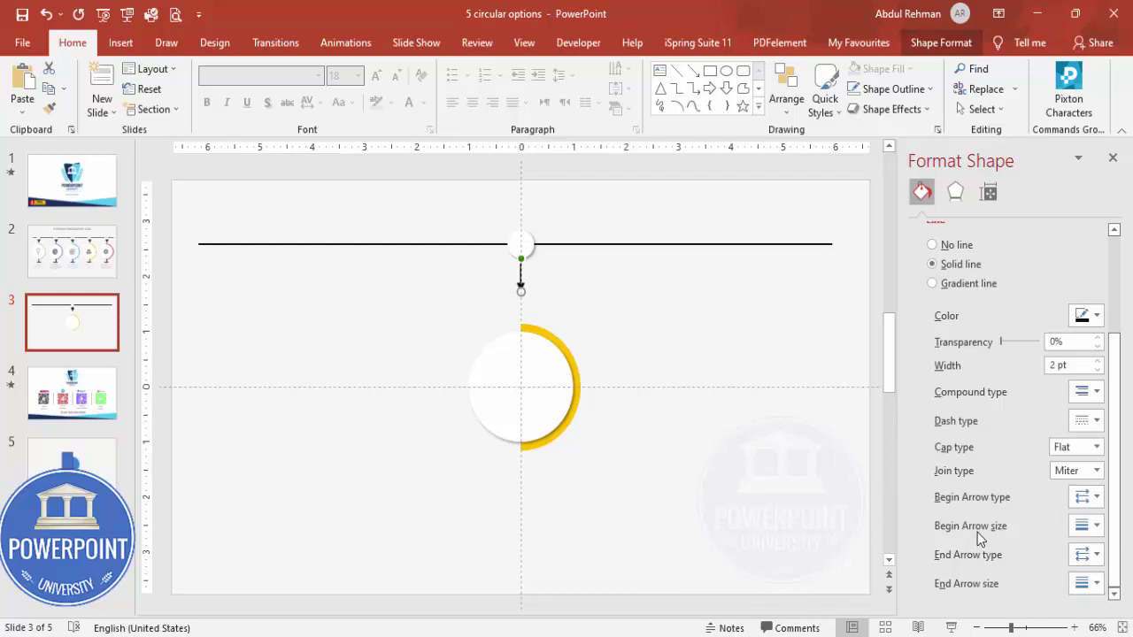
{"action": "left_click", "coordinate": [1071, 529]}
{"action": "left_click", "coordinate": [652, 316]}
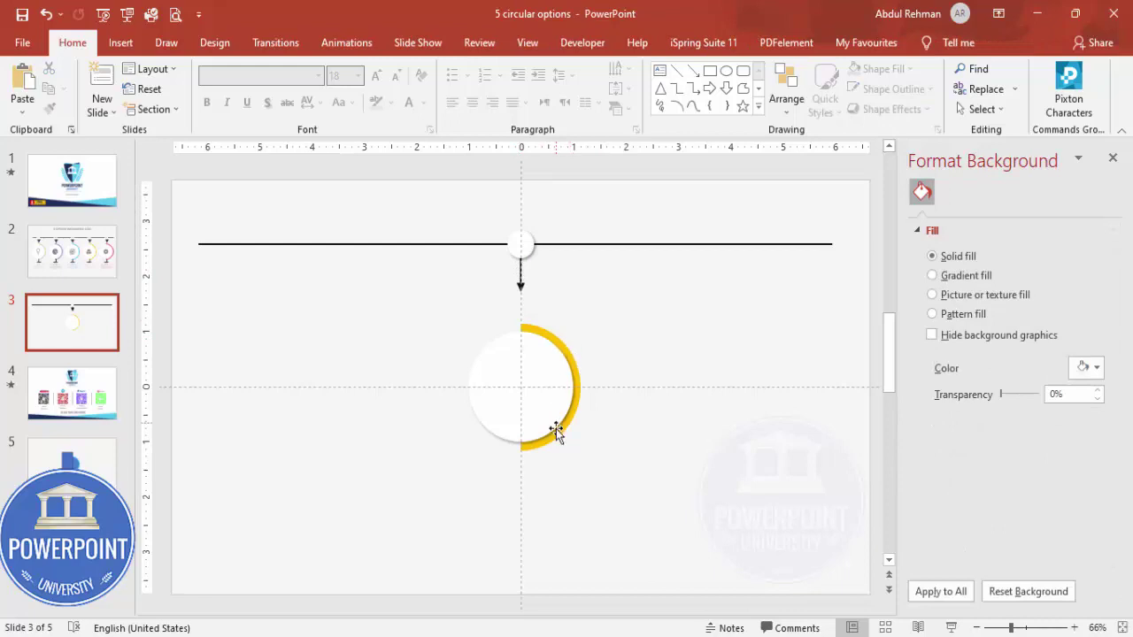
- Copy the vertical arrow line to just below the large circle and remove the copy's end arrowhead
{"action": "left_click", "coordinate": [521, 280]}
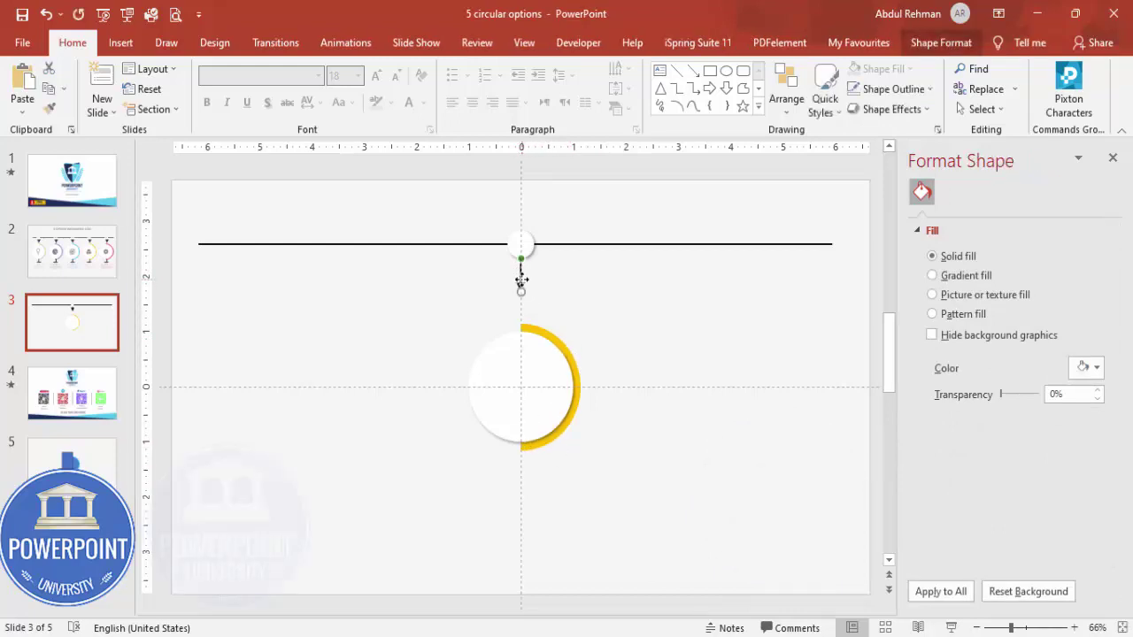
{"action": "left_click_drag", "start_coordinate": [522, 279], "coordinate": [546, 481]}
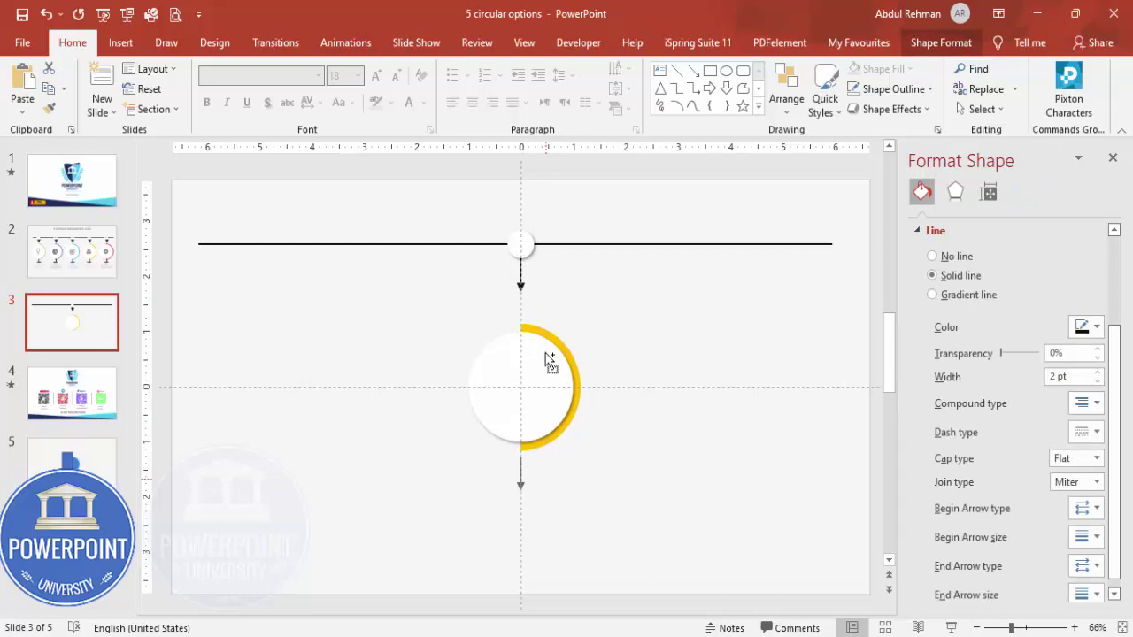
{"action": "left_click_drag", "start_coordinate": [549, 361], "coordinate": [549, 363]}
{"action": "left_click", "coordinate": [1086, 566]}
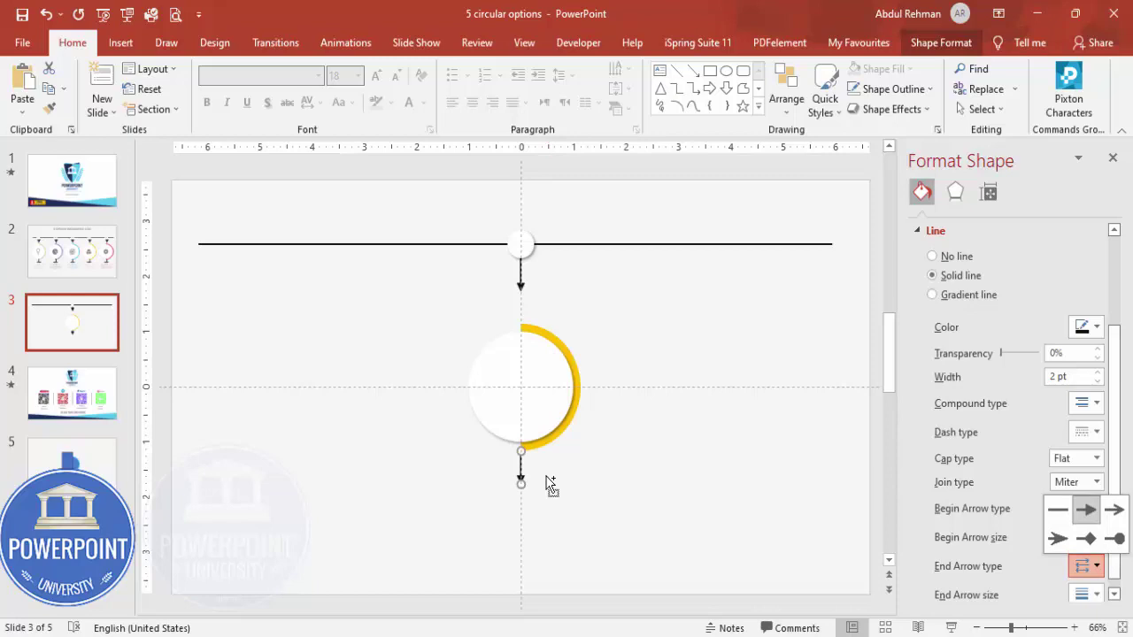
{"action": "left_click", "coordinate": [1058, 509]}
{"action": "left_click", "coordinate": [607, 487]}
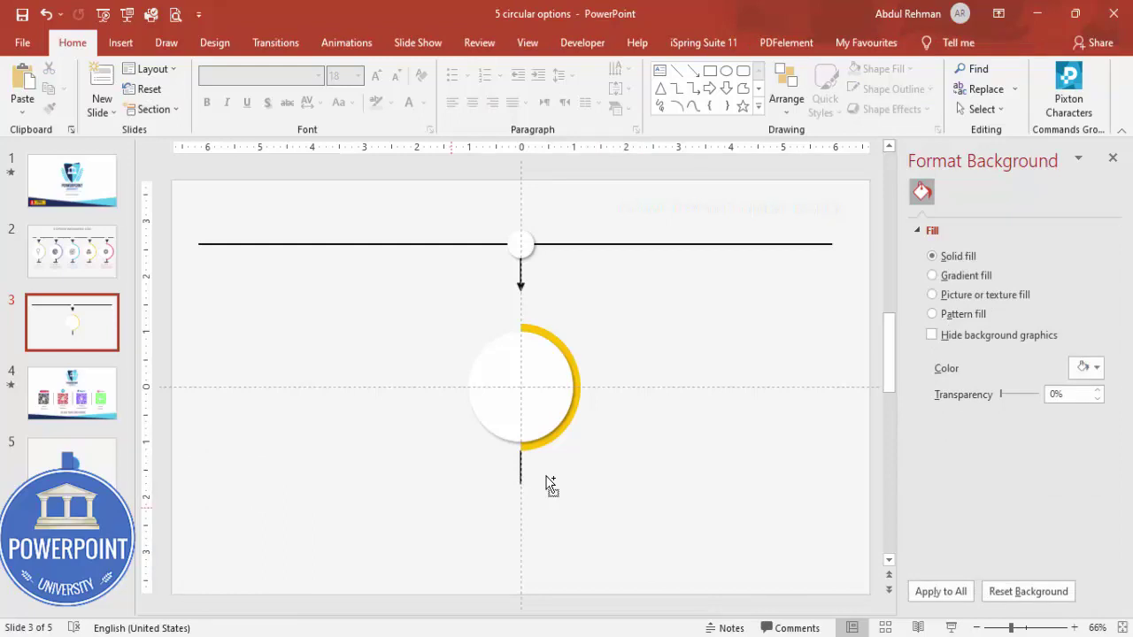
- Place a copy of the lower vertical line, rotated to horizontal, centred on that line's bottom end
{"action": "left_click", "coordinate": [547, 479]}
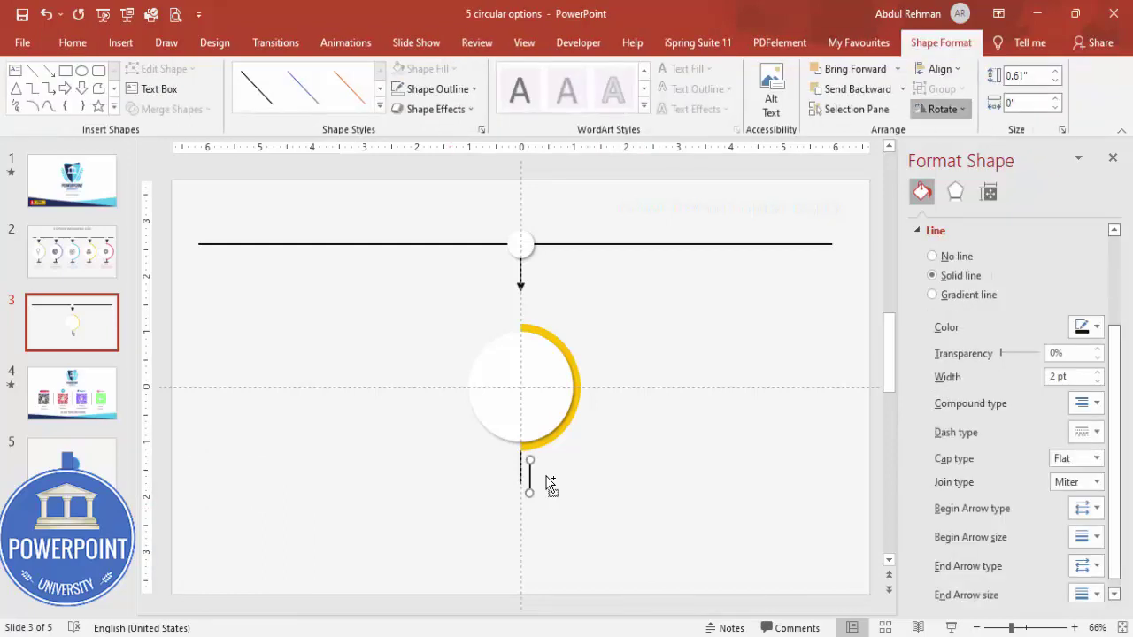
{"action": "left_click", "coordinate": [941, 110]}
{"action": "key", "text": "Return"}
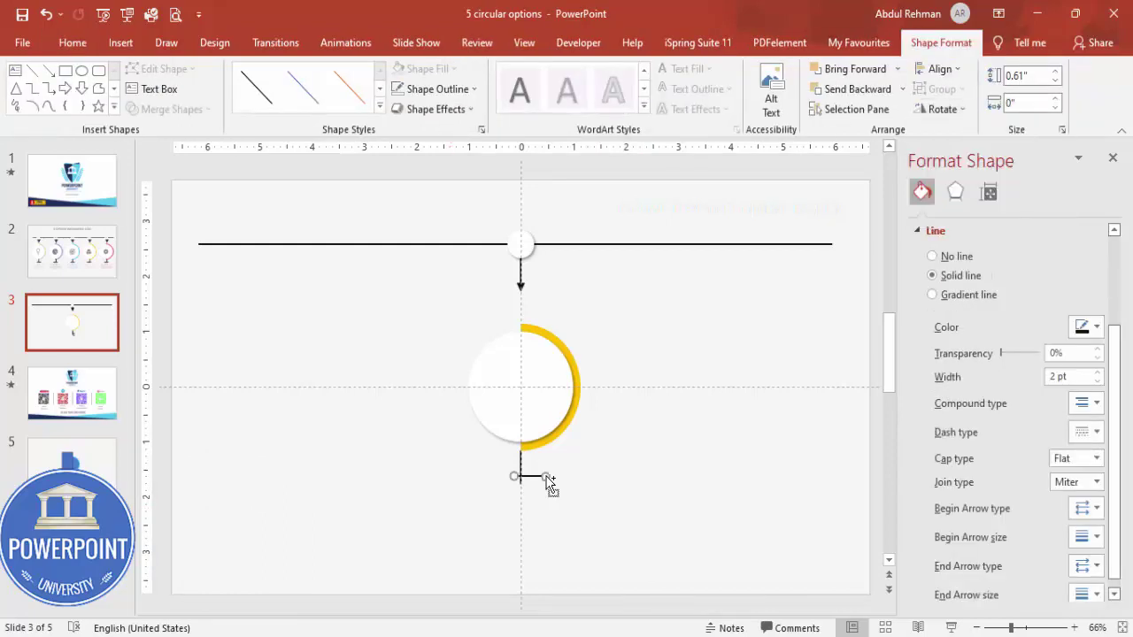
{"action": "left_click_drag", "start_coordinate": [534, 478], "coordinate": [525, 483]}
{"action": "left_click", "coordinate": [547, 478]}
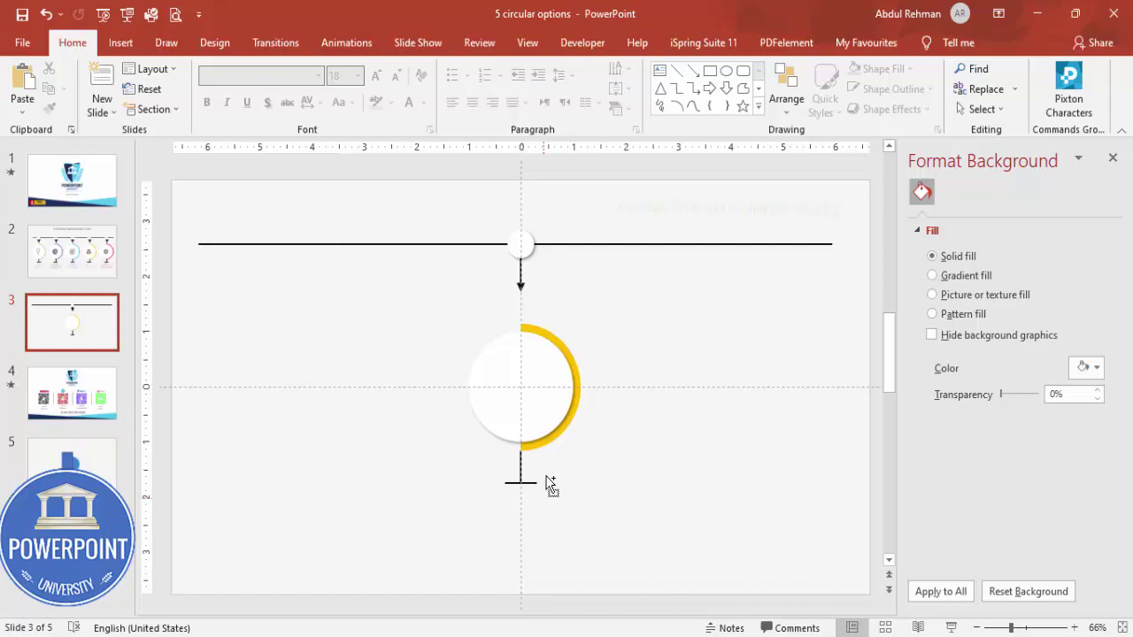
- Insert a text box reading TITLE just below the short horizontal line
{"action": "key", "text": "alt+n"}
{"action": "key", "text": "x"}
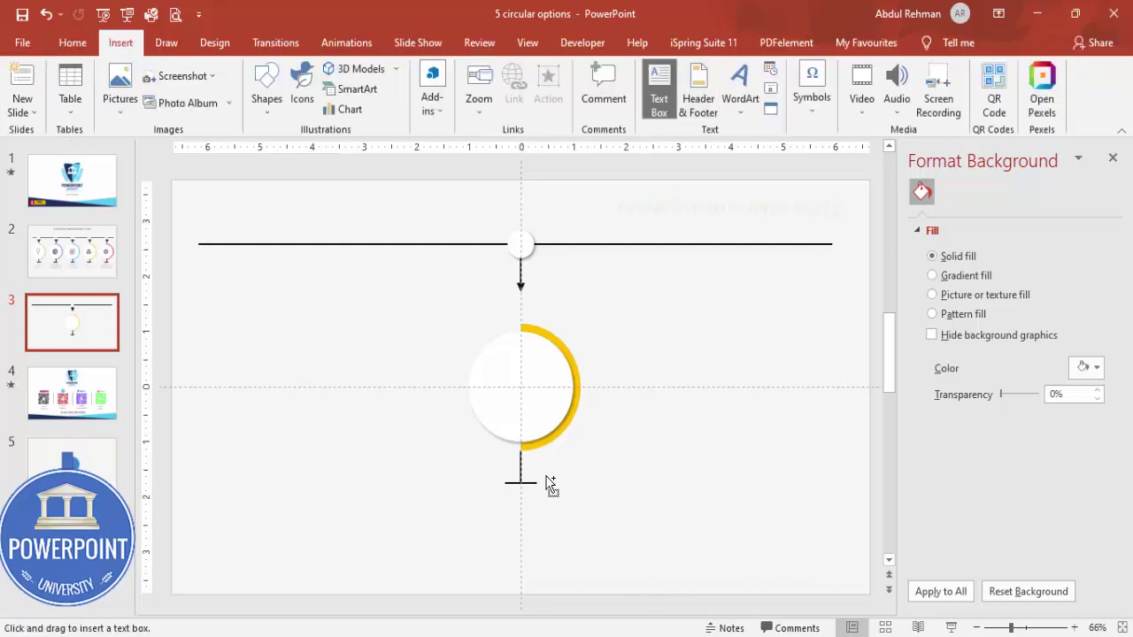
{"action": "left_click", "coordinate": [549, 485]}
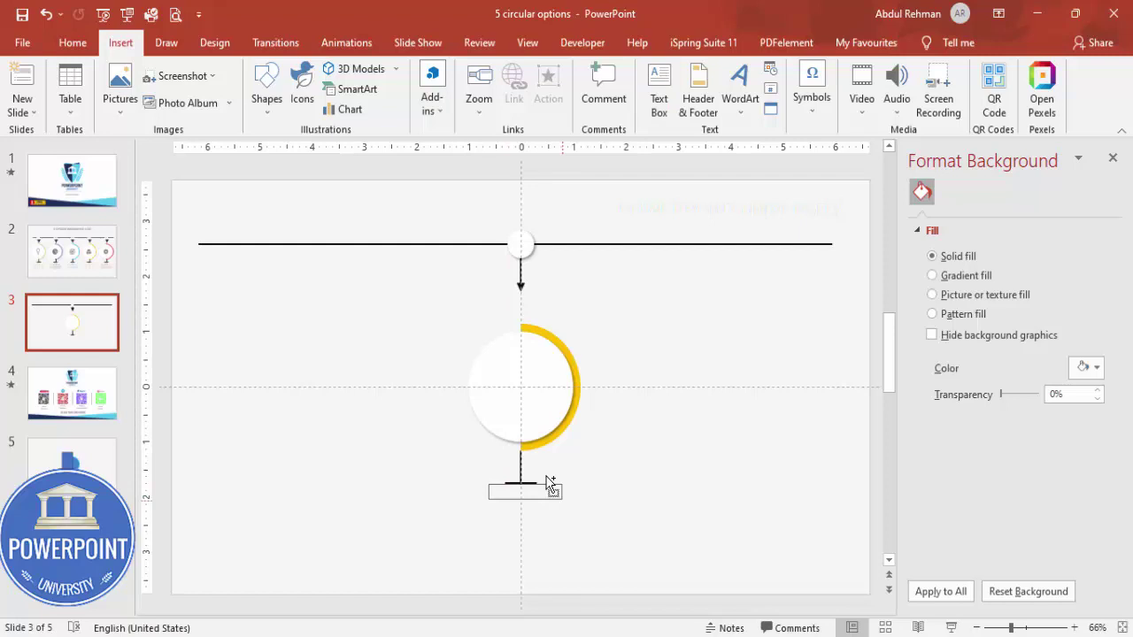
{"action": "type", "text": "TITLE"}
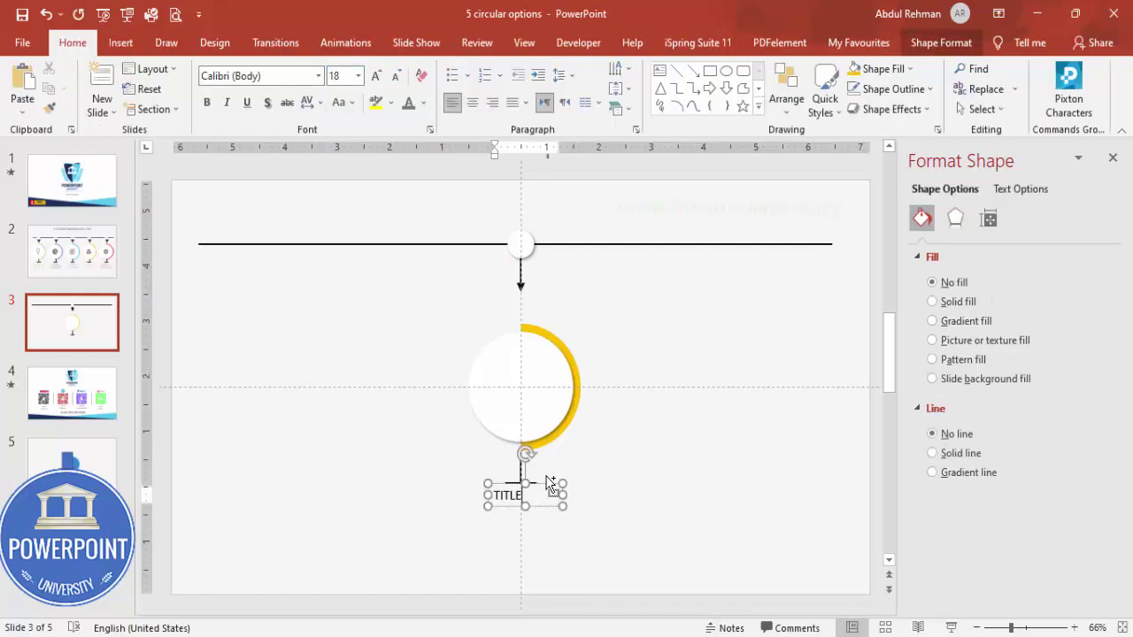
- Make the TITLE text centred and bold, and align its box on the slide's vertical centre line slightly below the short line
{"action": "left_click", "coordinate": [551, 485]}
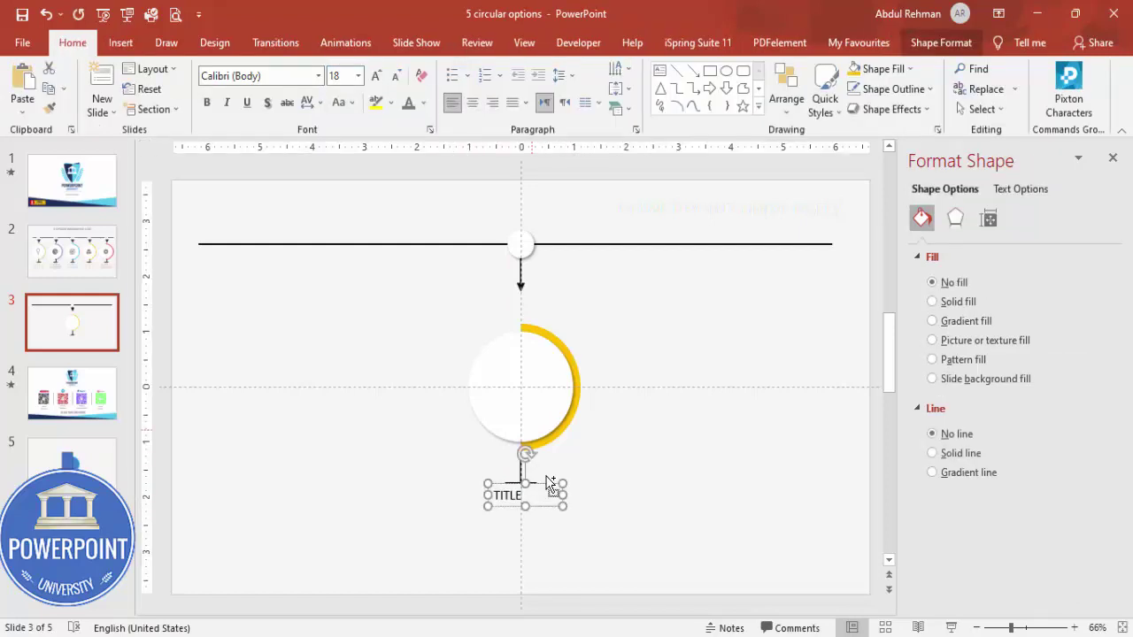
{"action": "key", "text": "ctrl+e"}
{"action": "key", "text": "ctrl+b"}
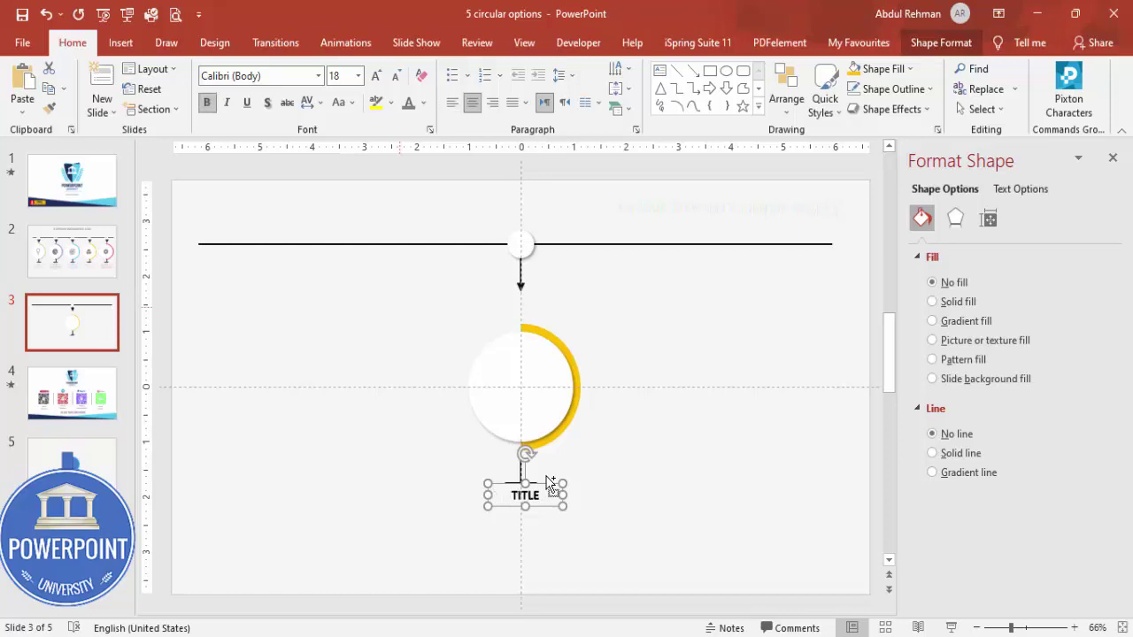
{"action": "left_click_drag", "start_coordinate": [548, 478], "coordinate": [547, 477]}
{"action": "key", "text": "Down"}
{"action": "key", "text": "Down"}
{"action": "key", "text": "Down"}
{"action": "key", "text": "Escape"}
- Insert a text box below TITLE with =lorem(1) placeholder text and delete its last sentence, starting with "Fusce posuere"
{"action": "key", "text": "alt"}
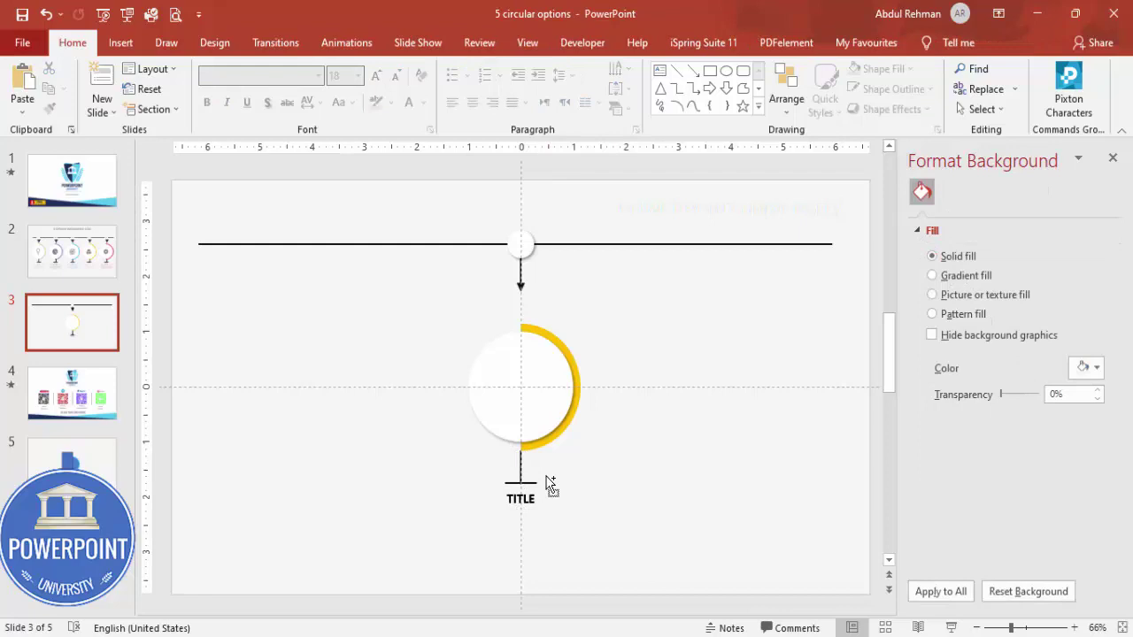
{"action": "key", "text": "n"}
{"action": "key", "text": "x"}
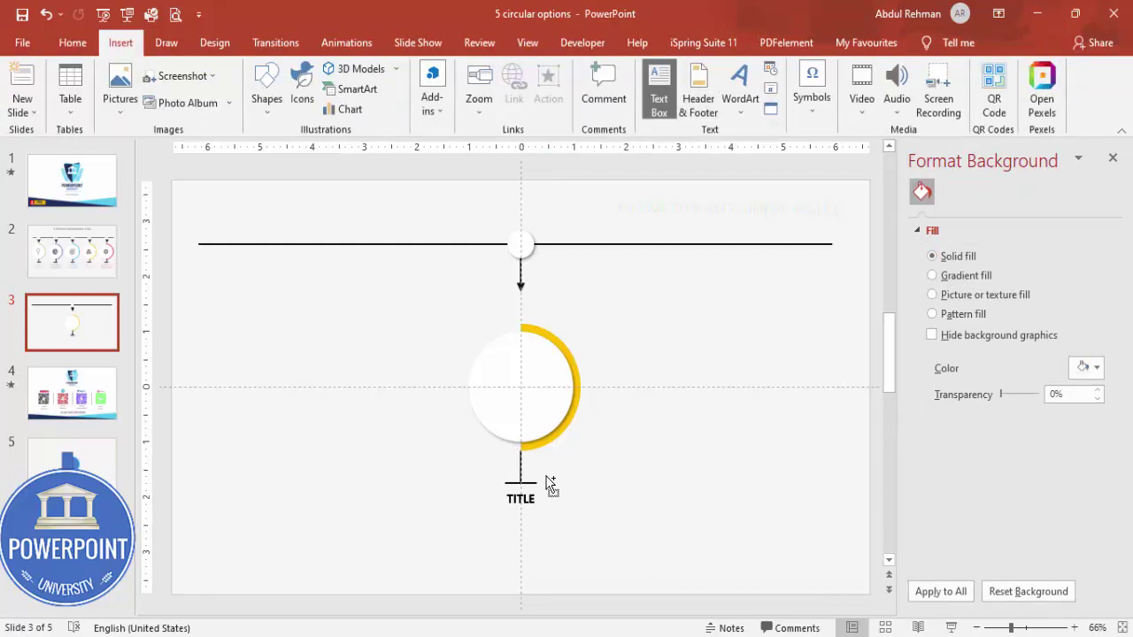
{"action": "type", "text": "=lorem(1"}
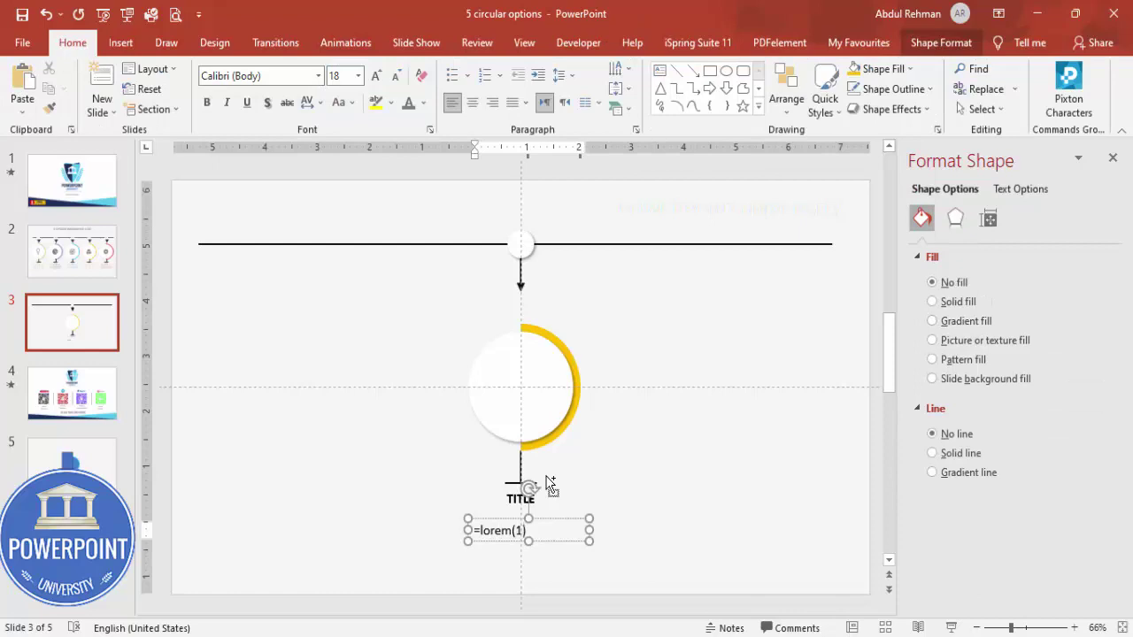
{"action": "type", "text": ")"}
{"action": "key", "text": "Return"}
{"action": "mouse_move", "coordinate": [474, 470]}
{"action": "left_mouse_down"}
{"action": "mouse_move", "coordinate": [556, 537]}
{"action": "mouse_move", "coordinate": [558, 572]}
{"action": "left_mouse_up"}
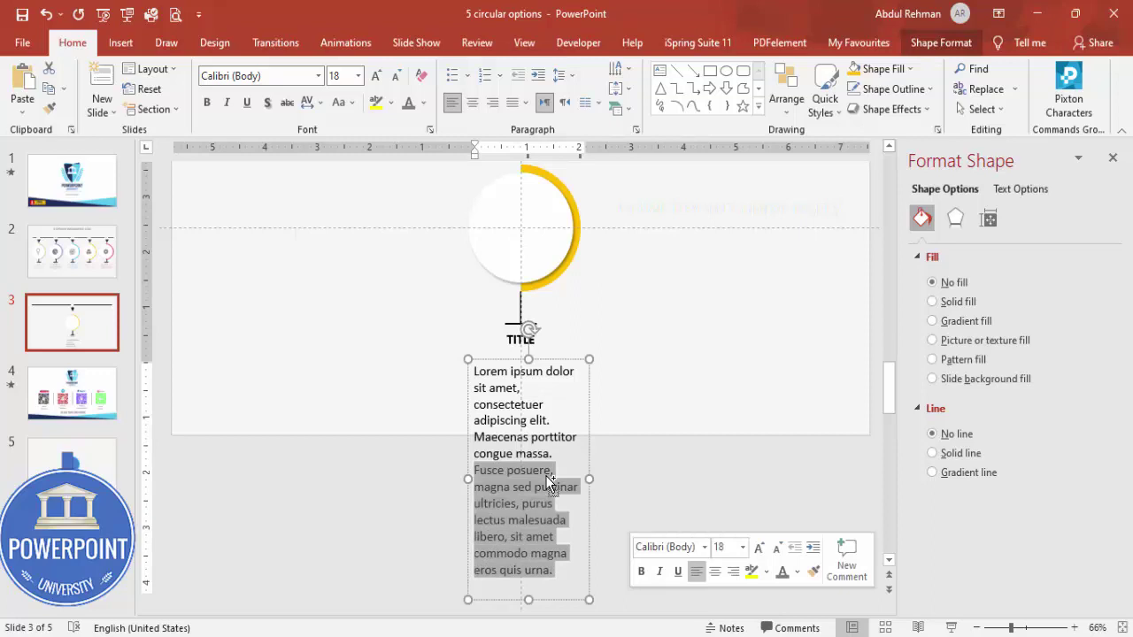
{"action": "key", "text": "Delete"}
{"action": "key", "text": "Escape"}
- Format the placeholder paragraph as centred grey text with a font size of 10.5
{"action": "left_click", "coordinate": [472, 103]}
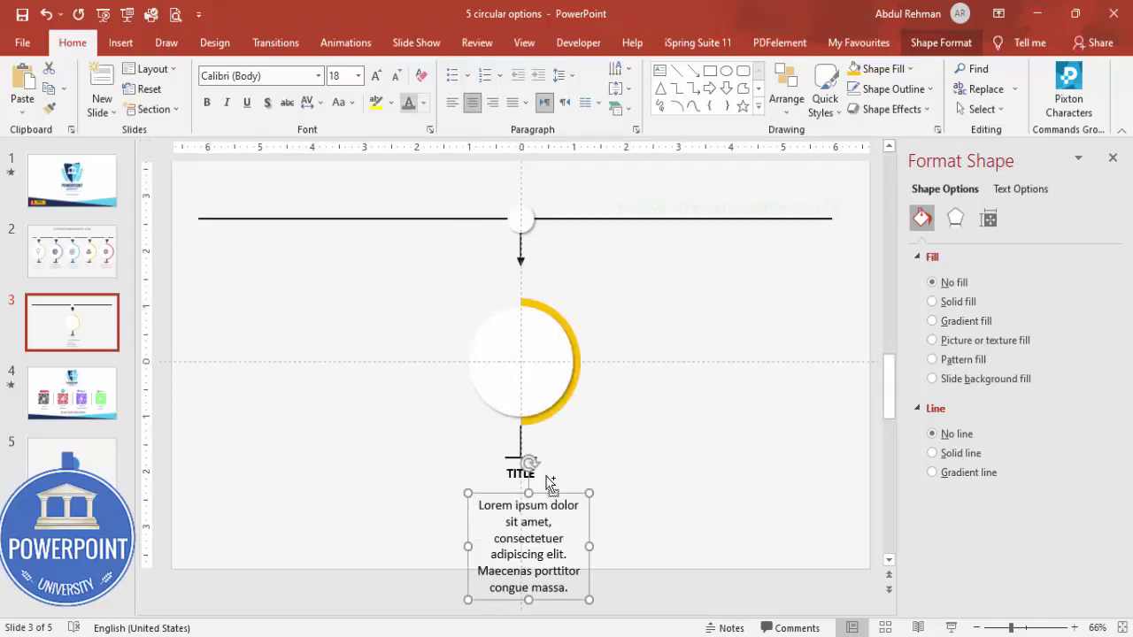
{"action": "left_click", "coordinate": [423, 103]}
{"action": "key", "text": "Left"}
{"action": "key", "text": "Up"}
{"action": "key", "text": "ctrl+shift+less"}
{"action": "key", "text": "ctrl+shift+less"}
{"action": "key", "text": "ctrl+shift+less"}
{"action": "key", "text": "ctrl+shift+less"}
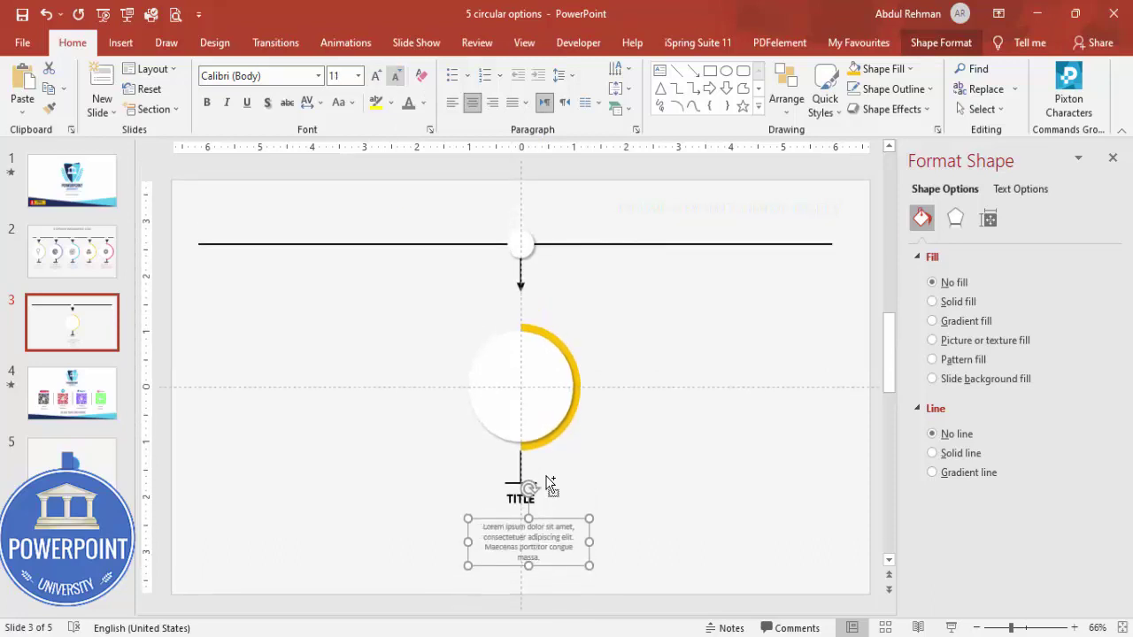
{"action": "key", "text": "ctrl+shift+less"}
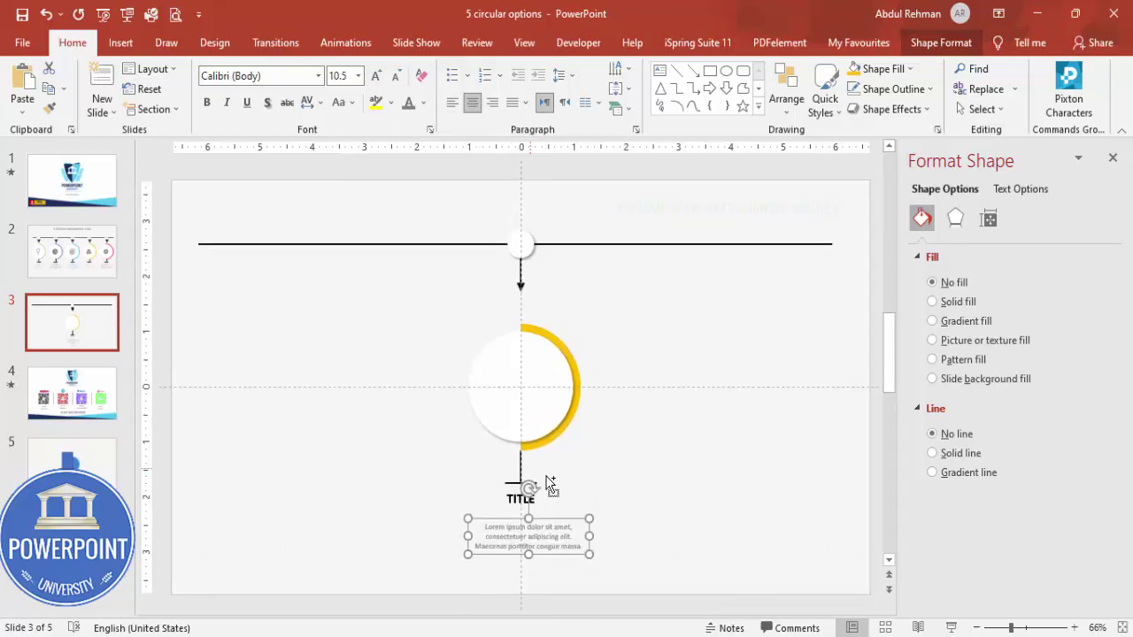
- Narrow the placeholder paragraph's text box slightly and move it up directly beneath TITLE
{"action": "left_click_drag", "start_coordinate": [590, 536], "coordinate": [581, 536]}
{"action": "left_click_drag", "start_coordinate": [561, 519], "coordinate": [561, 505]}
{"action": "left_click", "coordinate": [549, 484]}
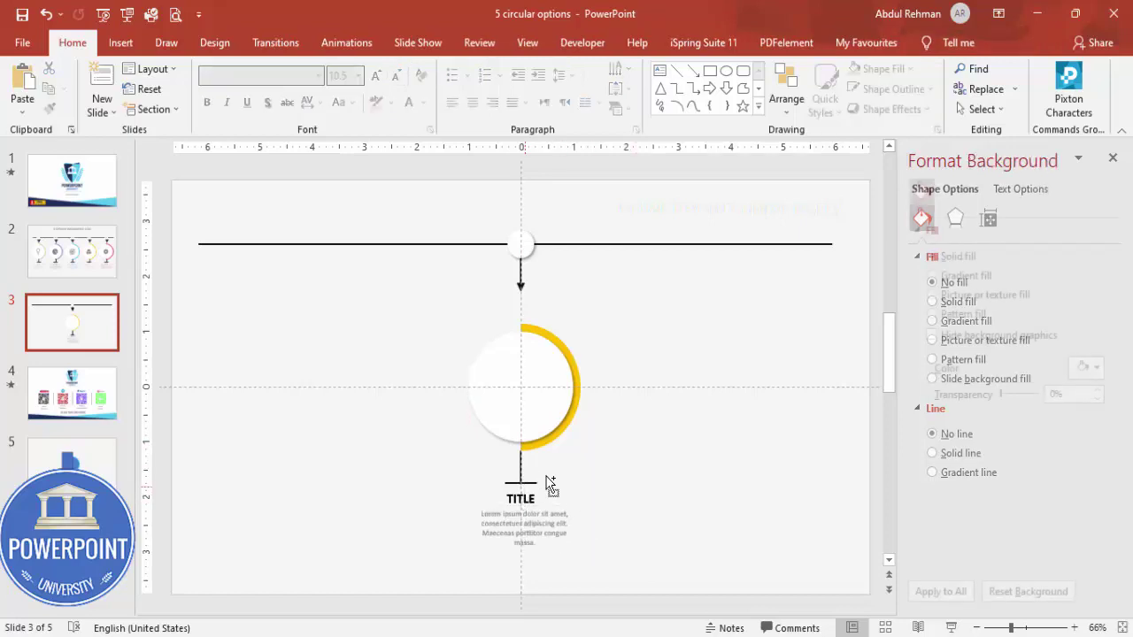
- Duplicate the TITLE text box, place the copy just below the timeline near the small circle, and change its text to 01
{"action": "left_click", "coordinate": [541, 488]}
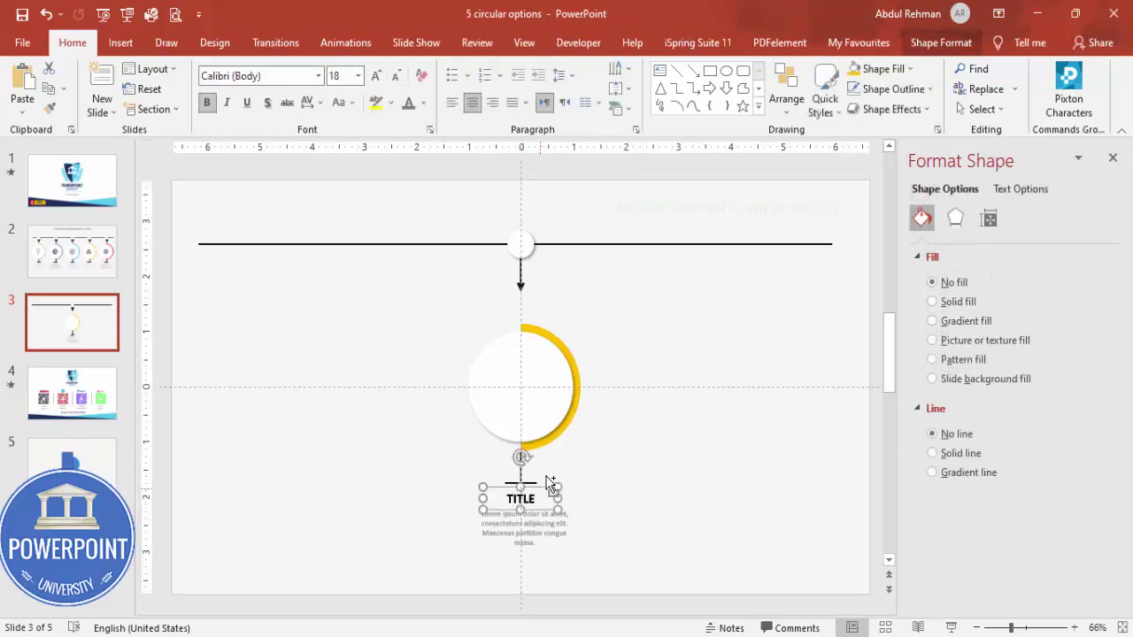
{"action": "key", "text": "ctrl+d"}
{"action": "left_click_drag", "start_coordinate": [533, 496], "coordinate": [505, 256]}
{"action": "double_click", "coordinate": [492, 271]}
{"action": "type", "text": "01"}
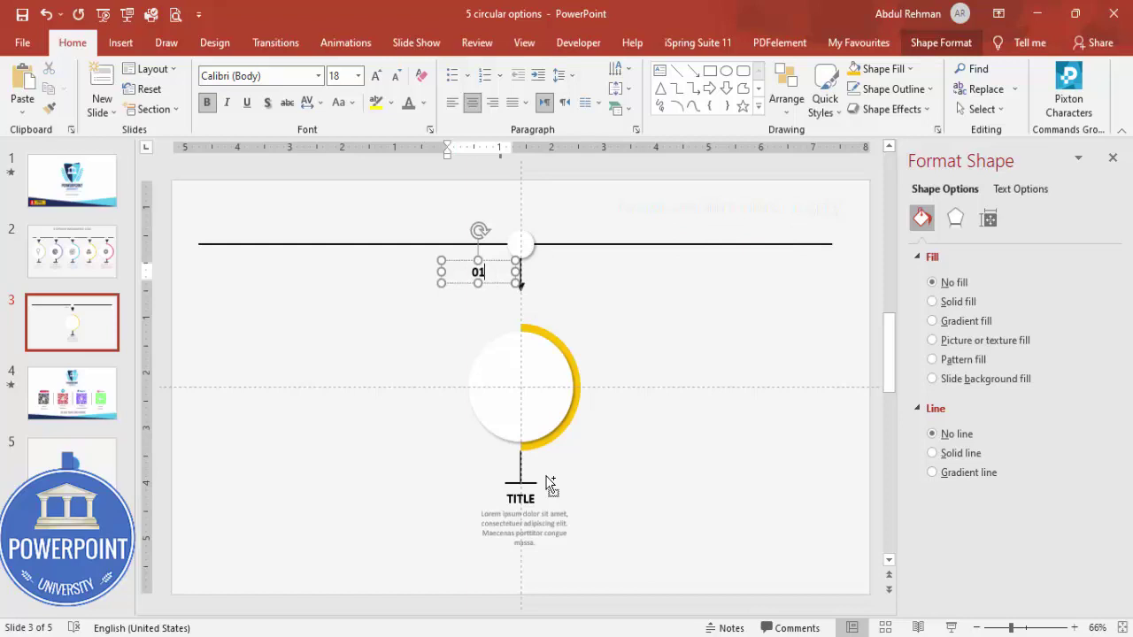
- Narrow the 01 text box, centre it on the small circle of the timeline, and set its font size to 20
{"action": "key", "text": "Escape"}
{"action": "key", "text": "Right"}
{"action": "key", "text": "Right"}
{"action": "key", "text": "Right"}
{"action": "key", "text": "Right"}
{"action": "key", "text": "Right"}
{"action": "key", "text": "Right"}
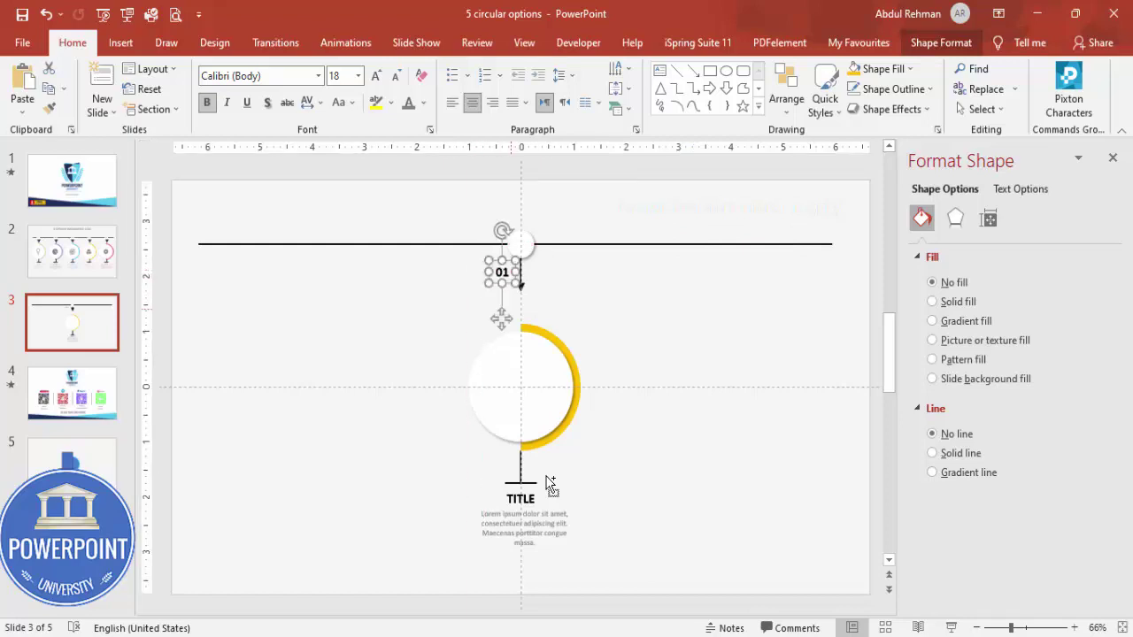
{"action": "key", "text": "Right"}
{"action": "key", "text": "Right"}
{"action": "key", "text": "Right"}
{"action": "key", "text": "Right"}
{"action": "key", "text": "Up"}
{"action": "key", "text": "Up"}
{"action": "key", "text": "Up"}
{"action": "key", "text": "Up"}
{"action": "key", "text": "Up"}
{"action": "key", "text": "Up"}
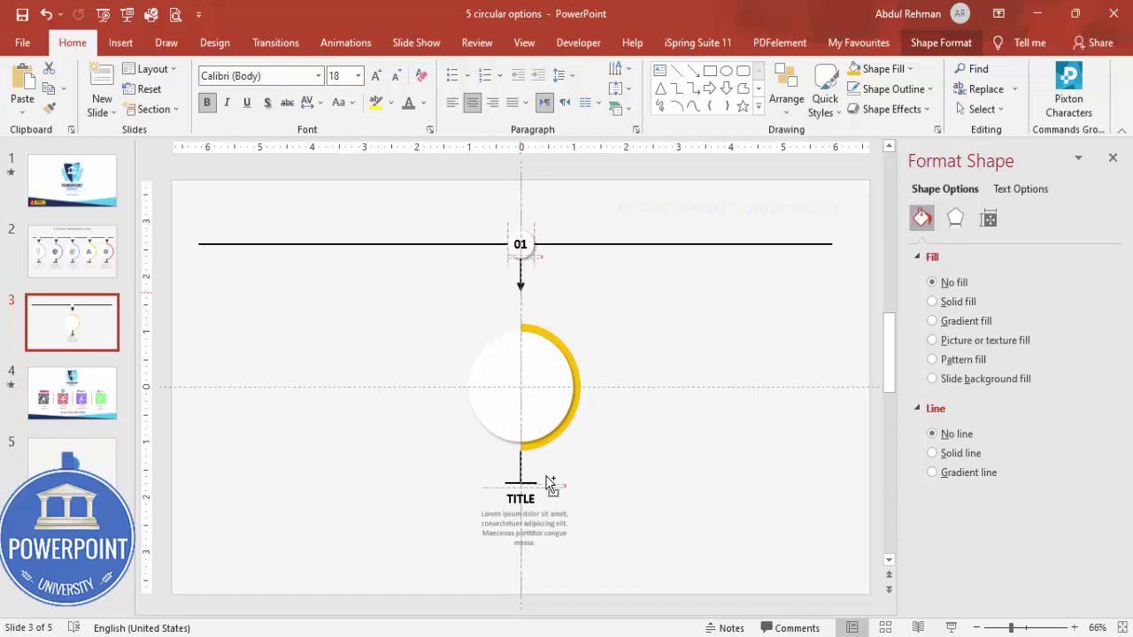
{"action": "key", "text": "ctrl+z"}
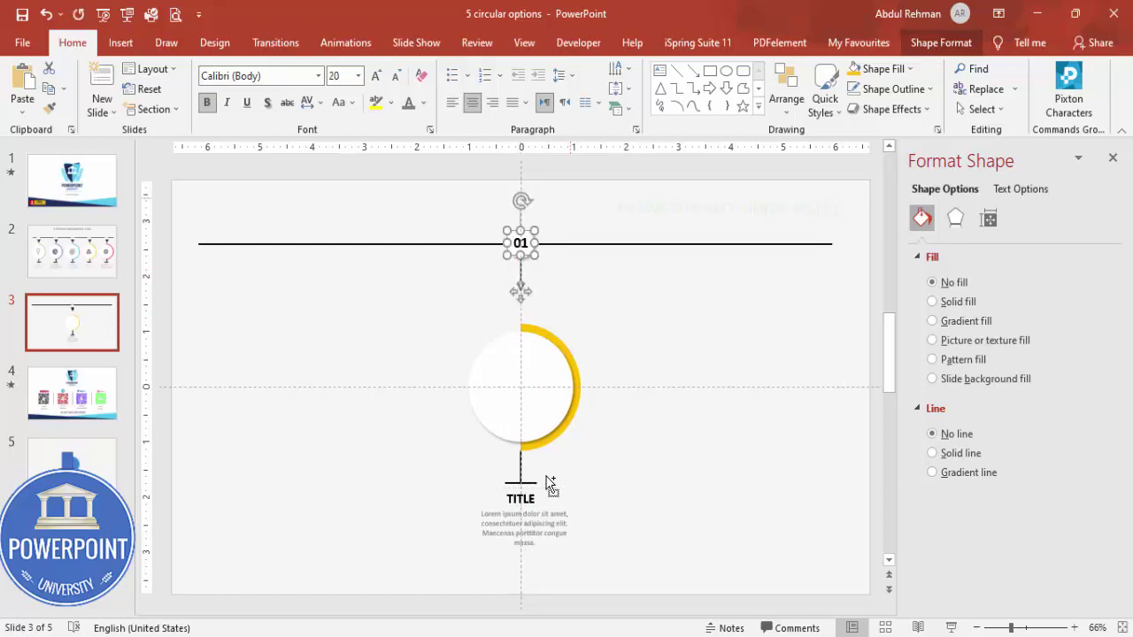
{"action": "key", "text": "Escape"}
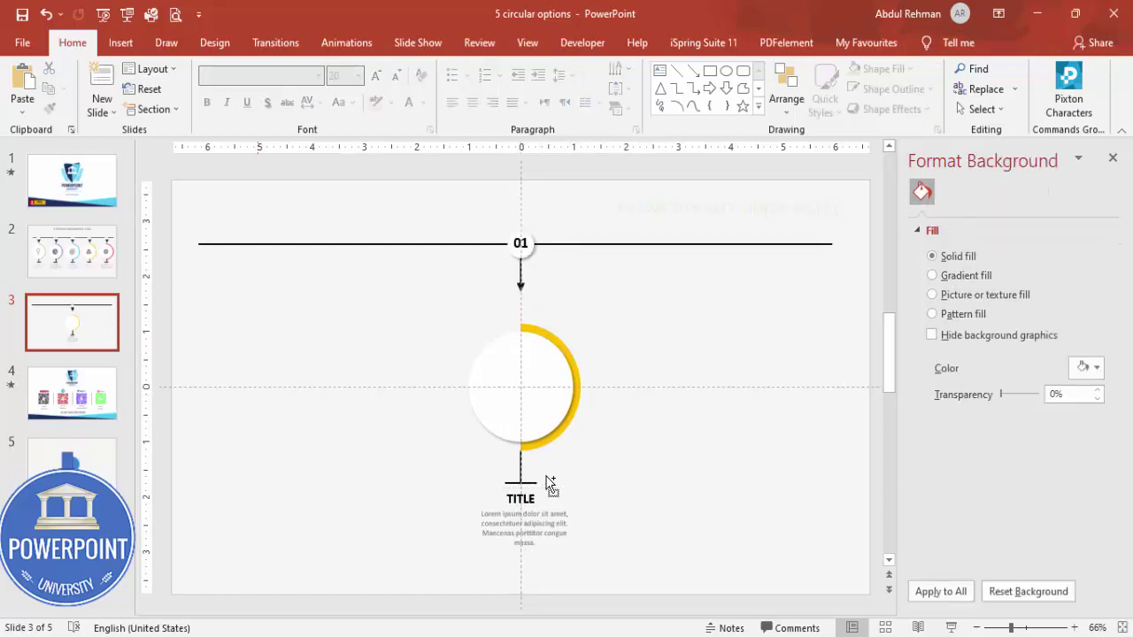
- Insert the target-with-arrow icon at the centre of the large white circle and fill it with grey
{"action": "left_click", "coordinate": [120, 42]}
{"action": "left_click", "coordinate": [301, 89]}
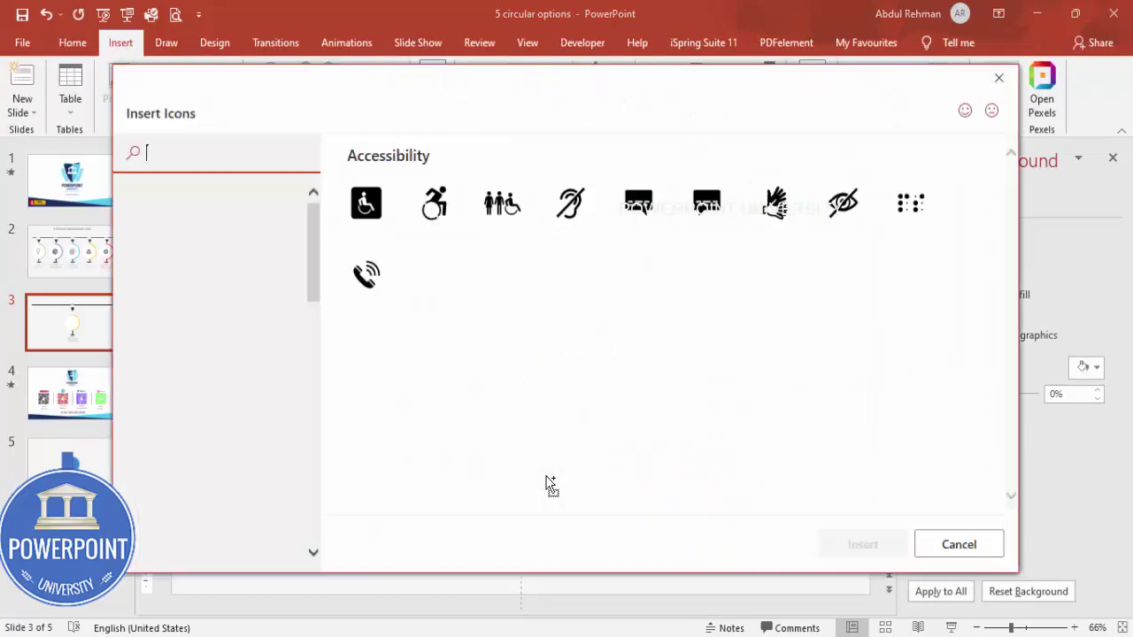
{"action": "left_click", "coordinate": [911, 465]}
{"action": "key", "text": "Return"}
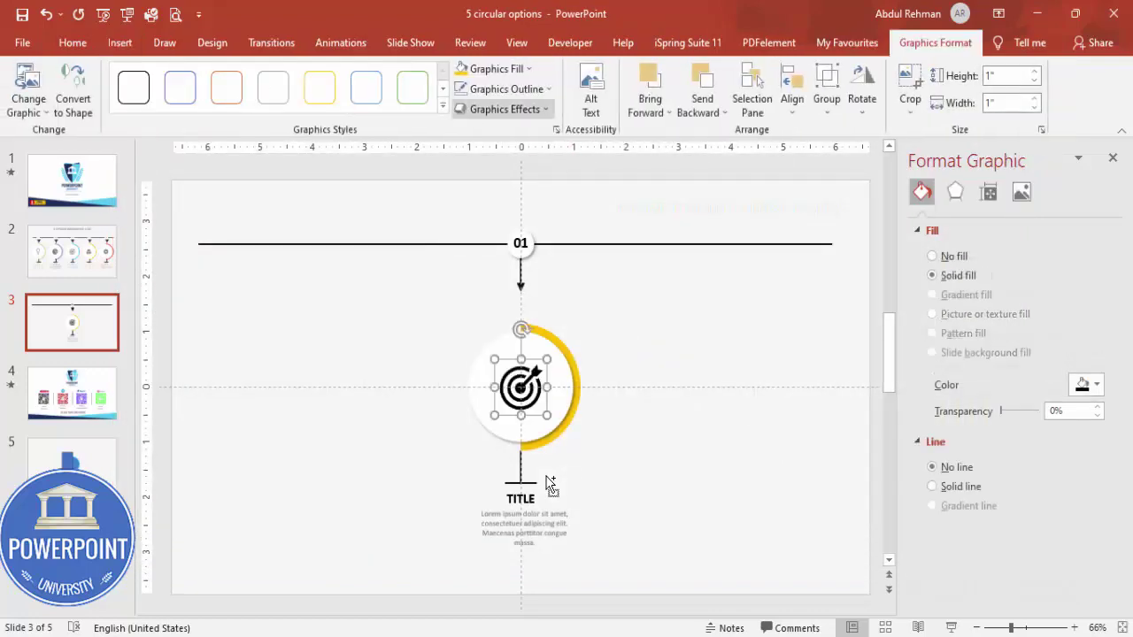
{"action": "left_click", "coordinate": [501, 69]}
{"action": "left_click", "coordinate": [461, 169]}
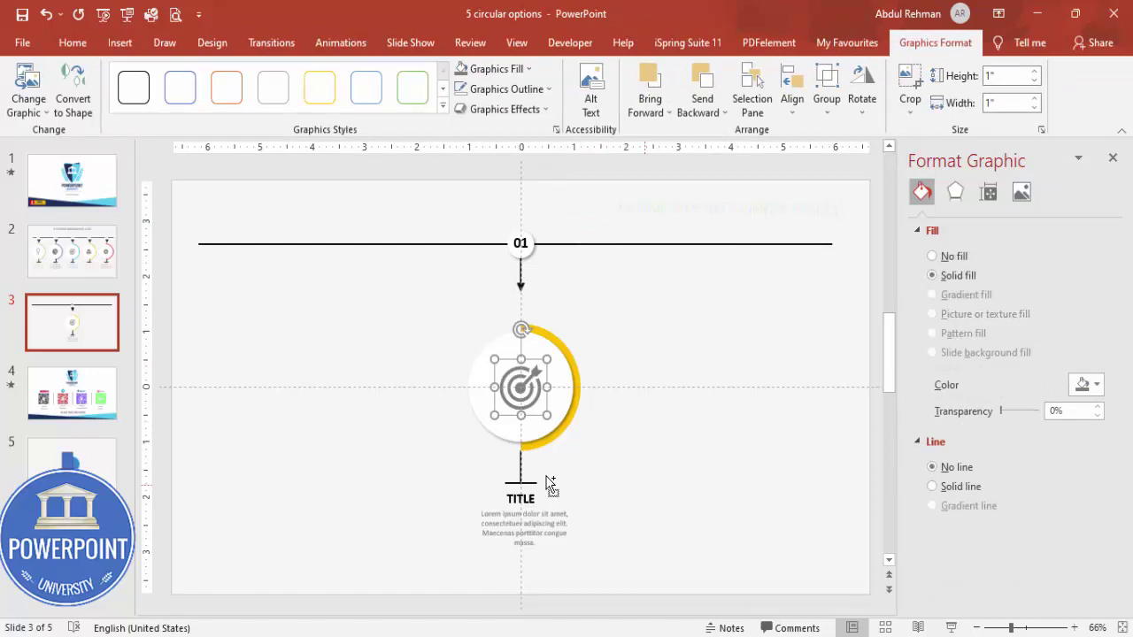
- Colour the TITLE text and the placeholder paragraph in the same yellow as the half ring
{"action": "left_click", "coordinate": [548, 485]}
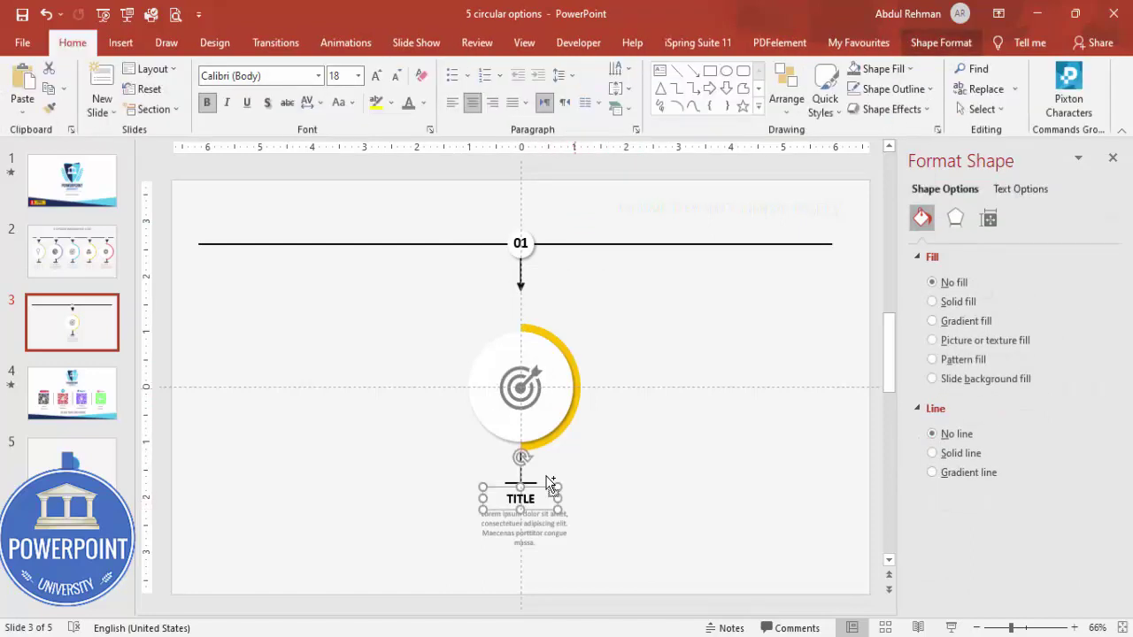
{"action": "left_click", "coordinate": [424, 103]}
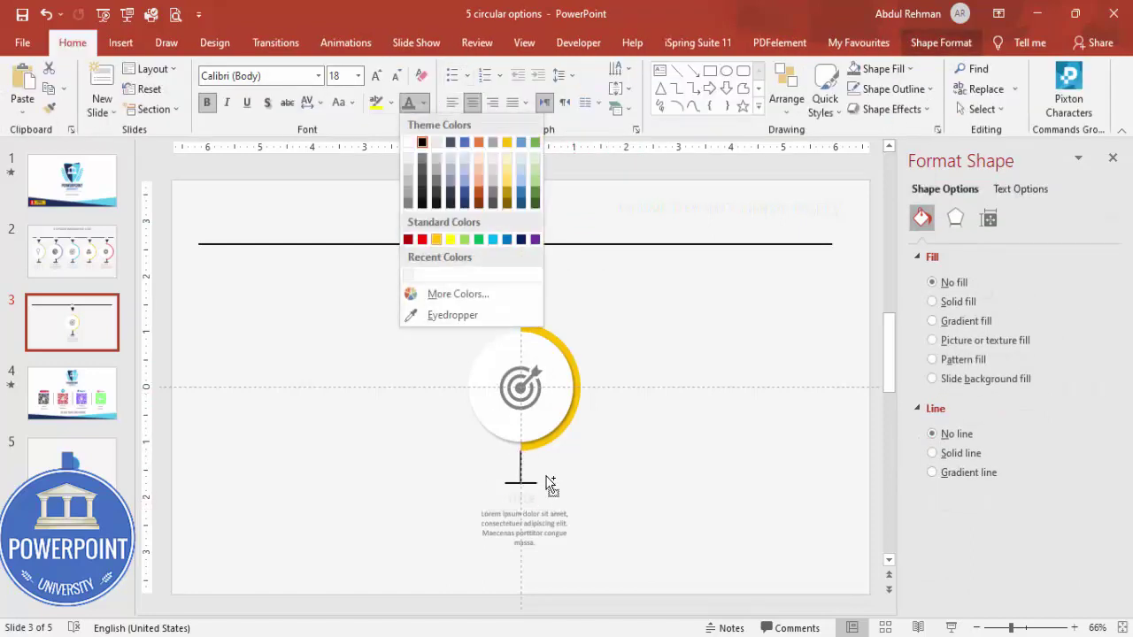
{"action": "key", "text": "Return"}
{"action": "key", "text": "Tab"}
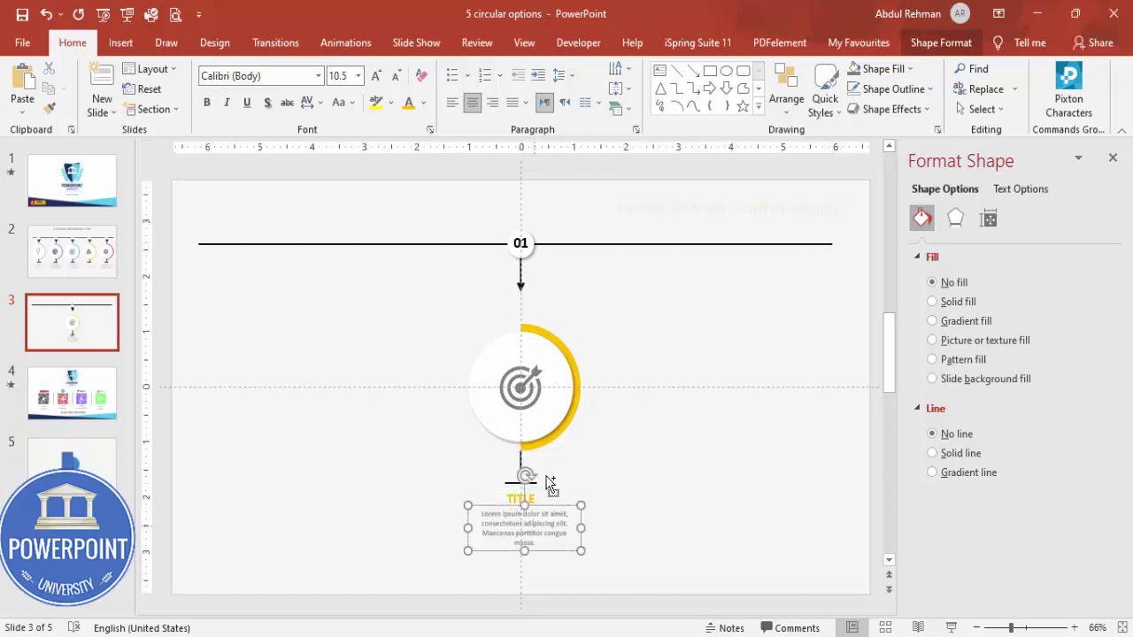
{"action": "left_click", "coordinate": [408, 103]}
{"action": "left_click", "coordinate": [681, 476]}
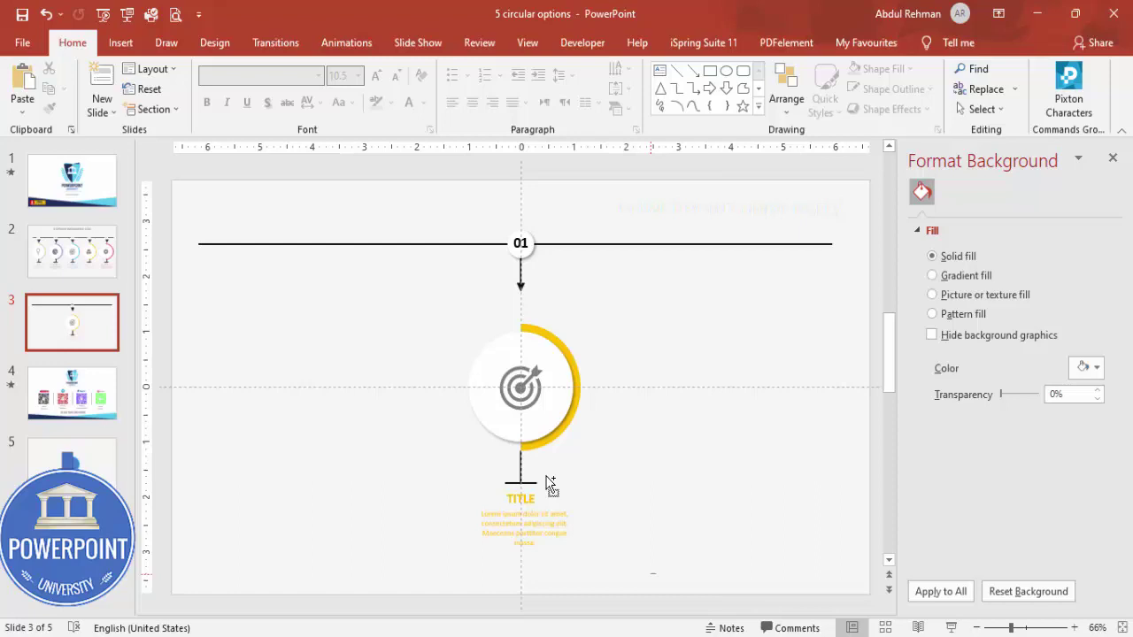
- Group all elements of option 01 without the long timeline line, and place two copies of the group along the line to its left
{"action": "key", "text": "ctrl+a"}
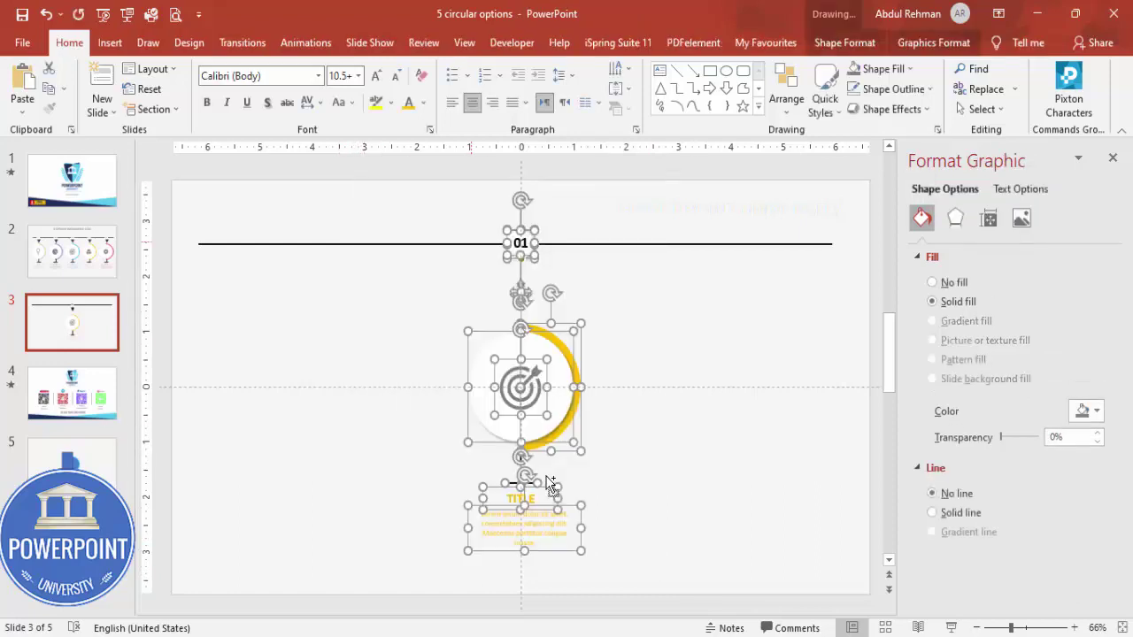
{"action": "key", "text": "ctrl+g"}
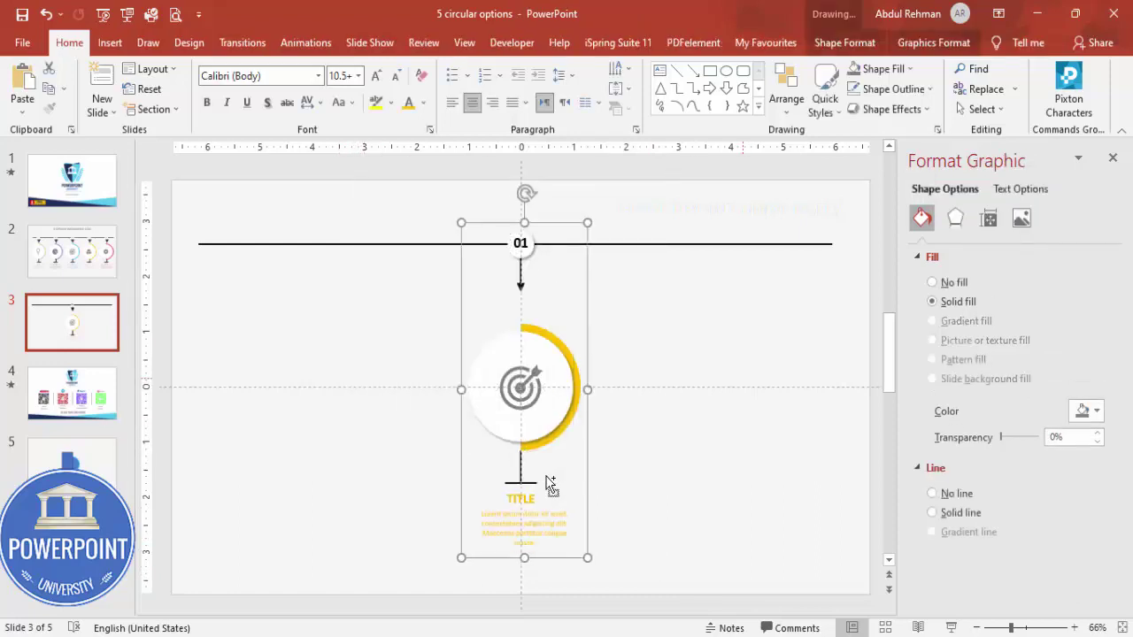
{"action": "left_click_drag", "start_coordinate": [548, 485], "coordinate": [415, 485]}
{"action": "left_click_drag", "start_coordinate": [414, 419], "coordinate": [302, 416]}
{"action": "left_click_drag", "start_coordinate": [298, 485], "coordinate": [287, 485]}
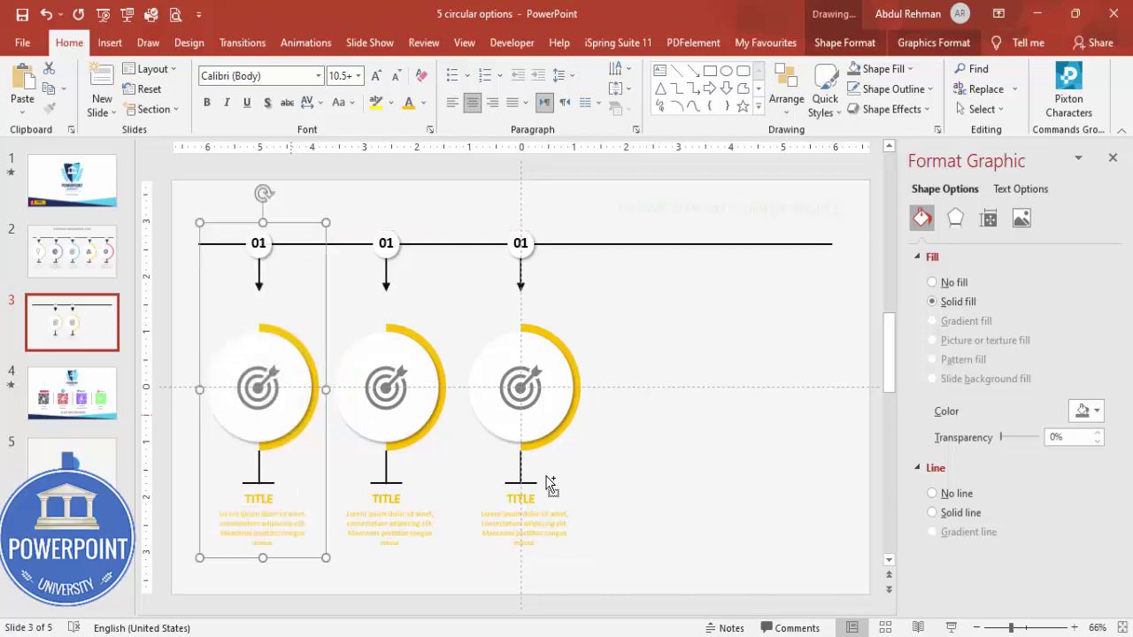
- Copy two of the option groups together to the right of the centre option, making a row of five
{"action": "left_click_drag", "start_coordinate": [663, 579], "coordinate": [249, 162]}
{"action": "left_click_drag", "start_coordinate": [550, 484], "coordinate": [817, 484]}
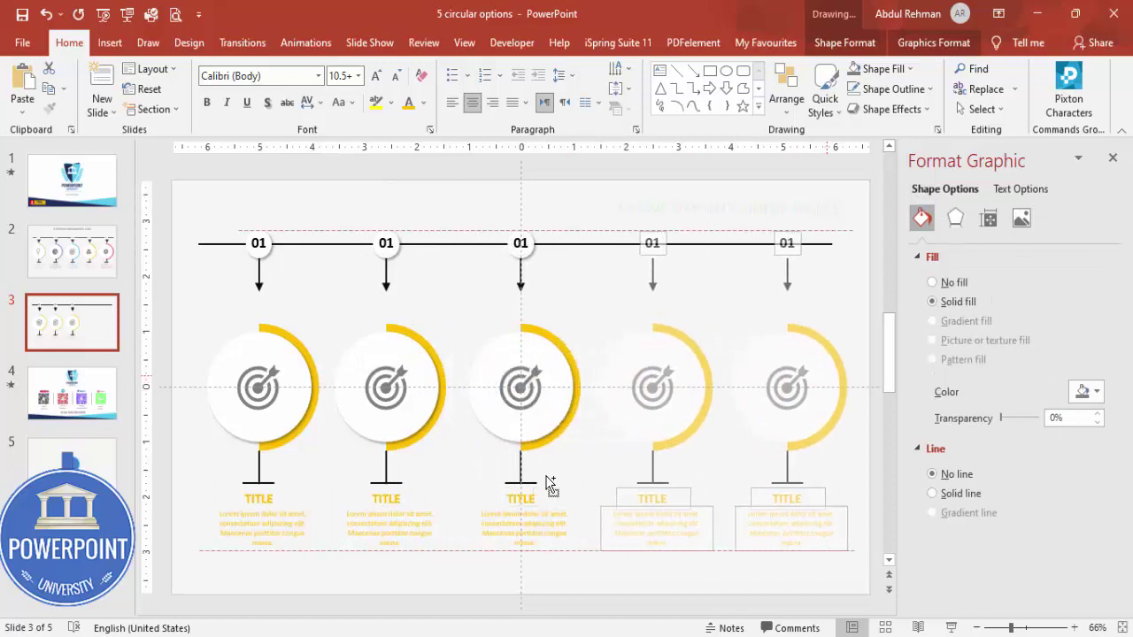
{"action": "left_click_drag", "start_coordinate": [547, 478], "coordinate": [547, 478]}
{"action": "key", "text": "Escape"}
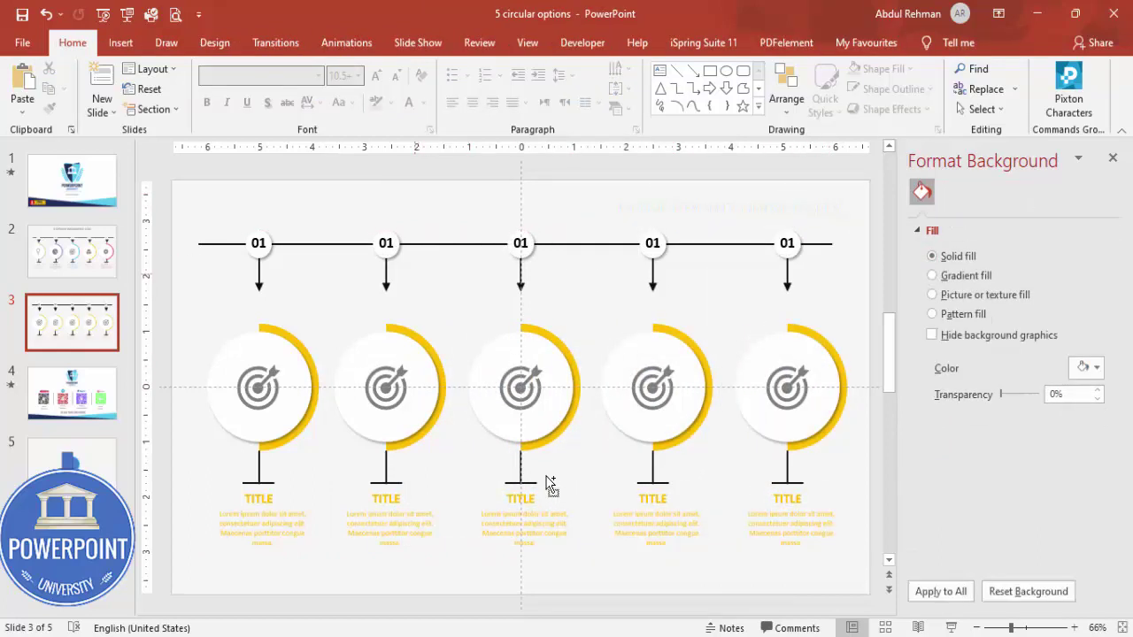
- Renumber the four options after the first one as 02, 03, 04 and 05
{"action": "left_click", "coordinate": [386, 243]}
{"action": "type", "text": "02"}
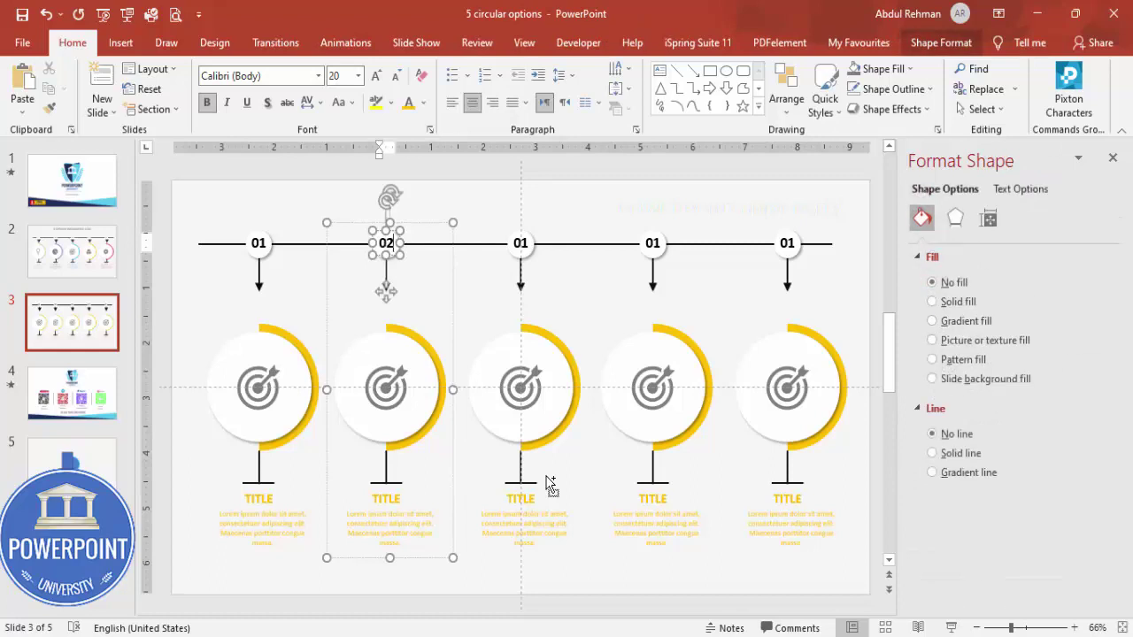
{"action": "key", "text": "Tab"}
{"action": "type", "text": "03"}
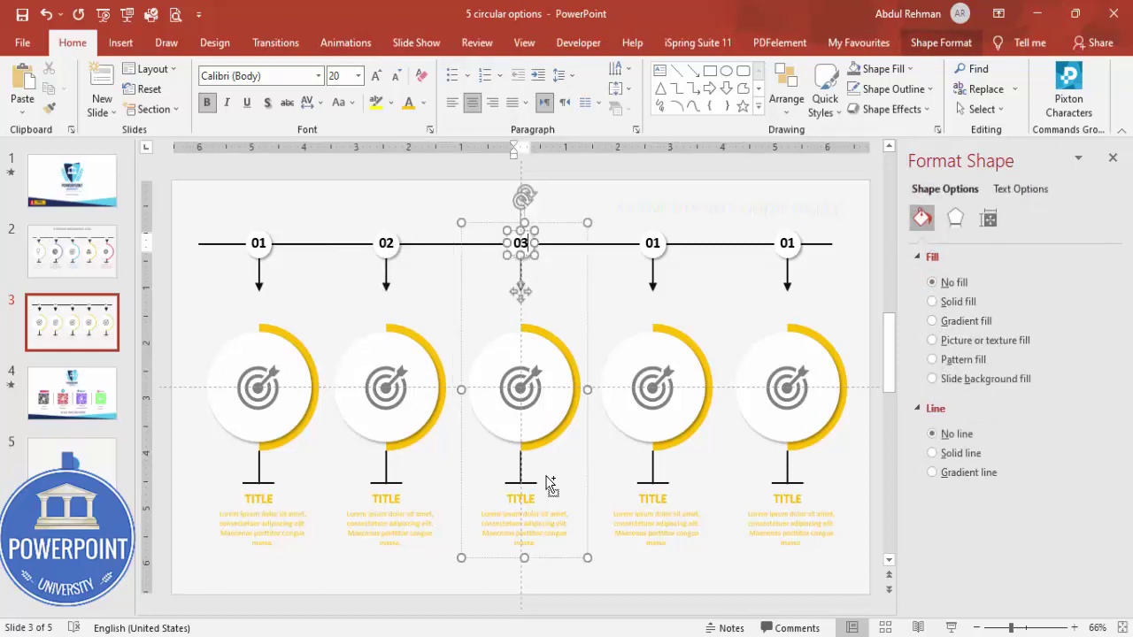
{"action": "key", "text": "Tab"}
{"action": "type", "text": "04"}
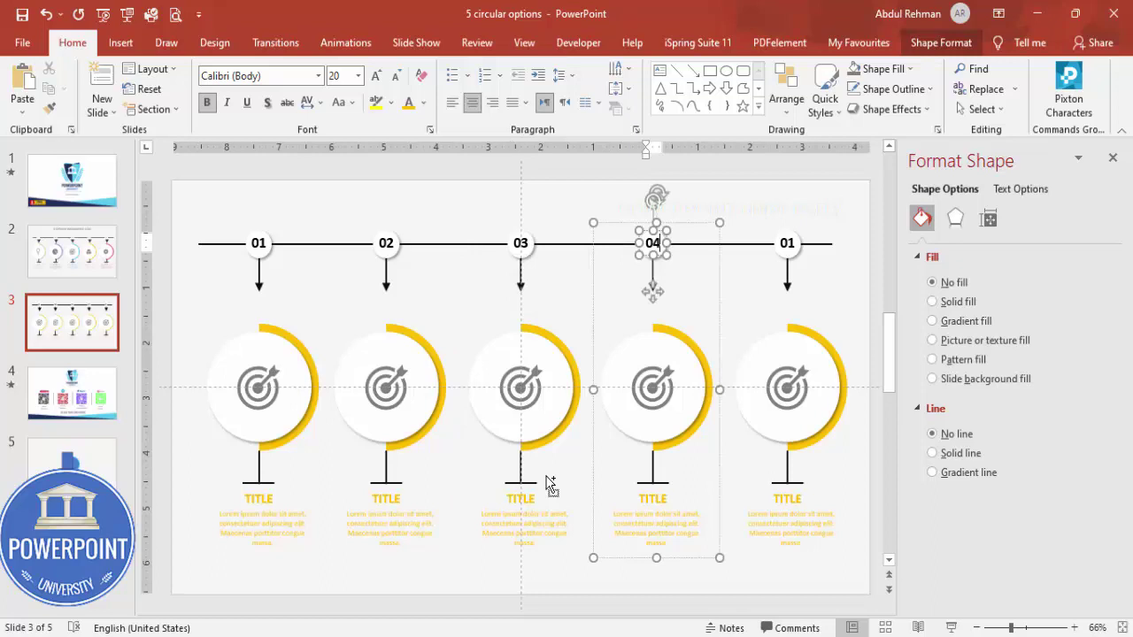
{"action": "key", "text": "Tab"}
{"action": "type", "text": "05"}
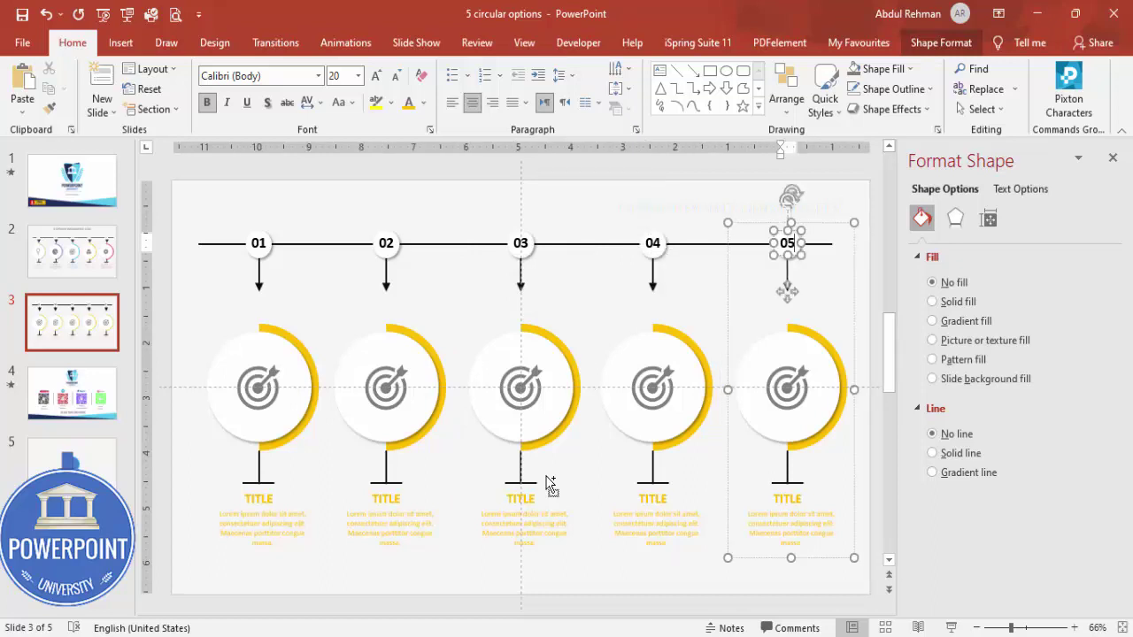
- Fill the half ring of option 02 with standard light green
{"action": "double_click", "coordinate": [441, 390]}
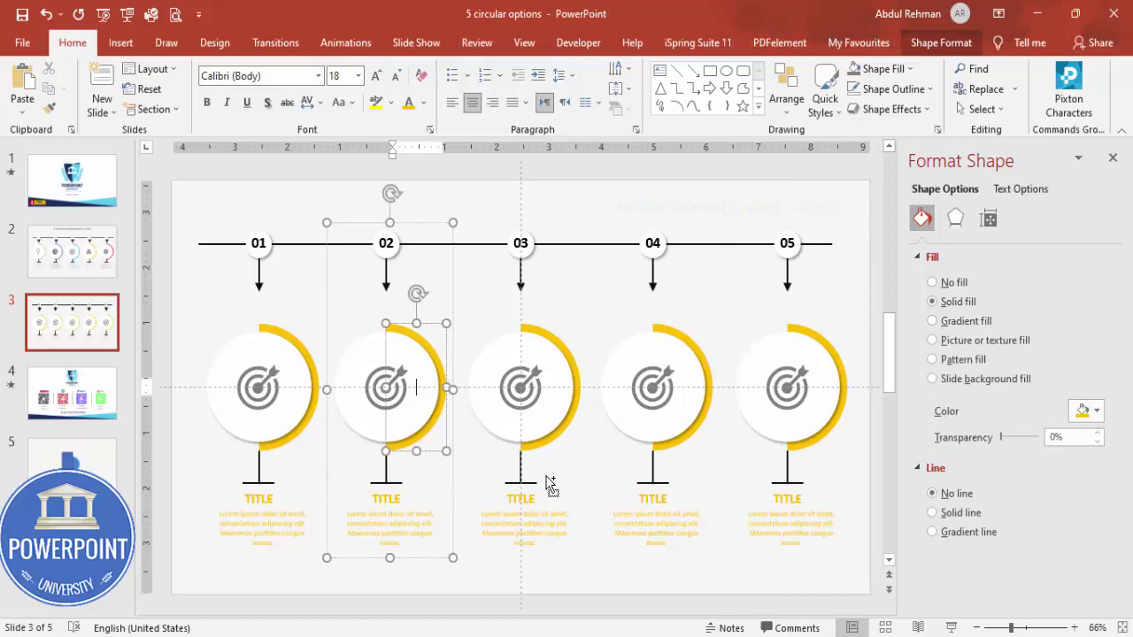
{"action": "left_click", "coordinate": [1087, 411]}
{"action": "key", "text": "Right"}
{"action": "key", "text": "Right"}
{"action": "key", "text": "Right"}
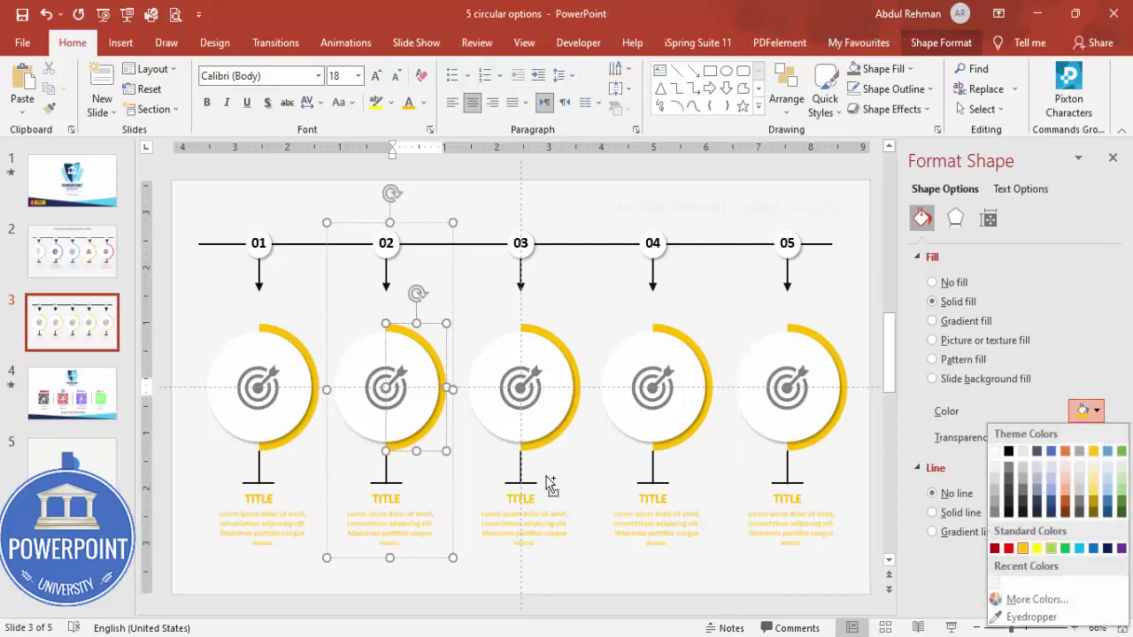
{"action": "key", "text": "Return"}
- Fill the half ring of option 03 with standard purple
{"action": "key", "text": "Tab"}
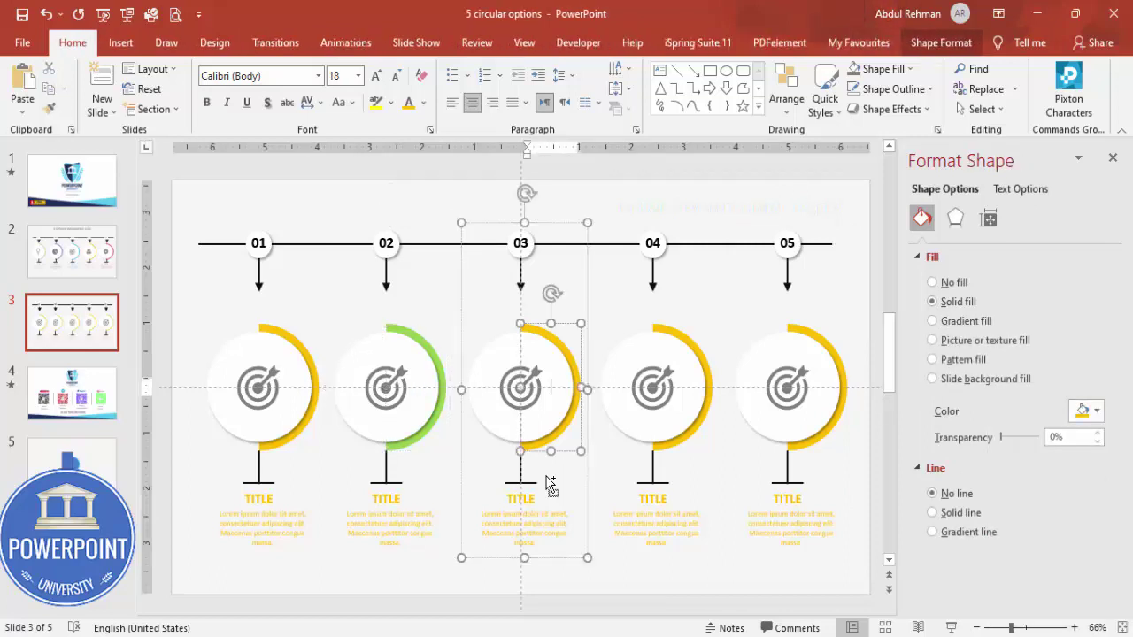
{"action": "key", "text": "alt+Down"}
{"action": "key", "text": "Right"}
{"action": "key", "text": "Right"}
{"action": "key", "text": "Right"}
{"action": "key", "text": "Right"}
{"action": "key", "text": "Right"}
{"action": "key", "text": "Right"}
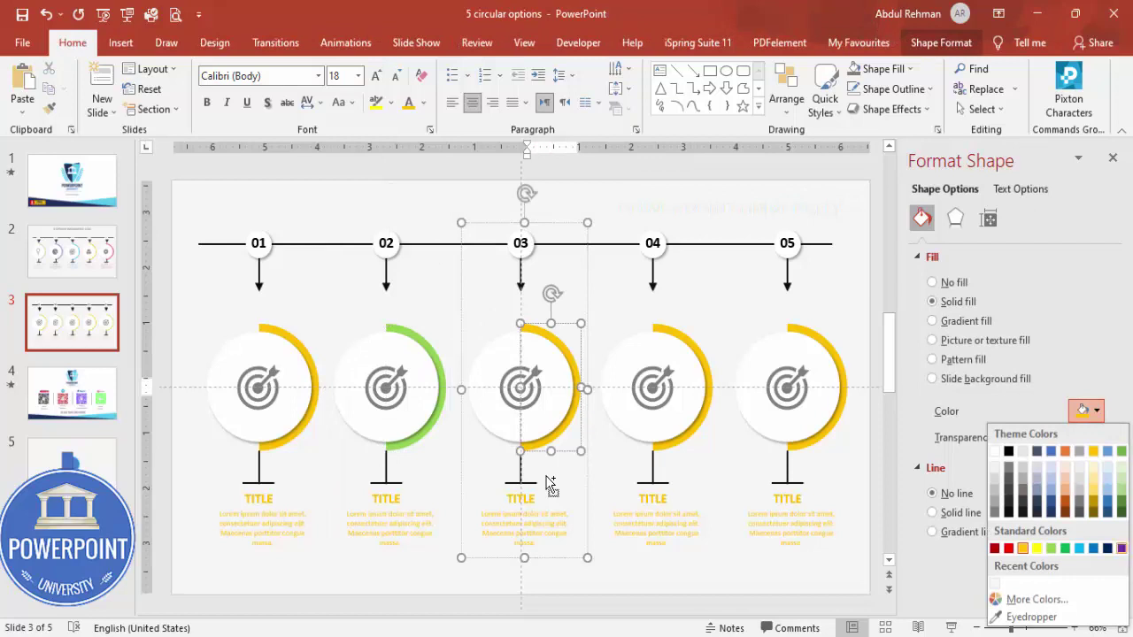
{"action": "key", "text": "Return"}
- Fill the half ring of option 04 with standard blue
{"action": "key", "text": "Tab"}
{"action": "key", "text": "Tab"}
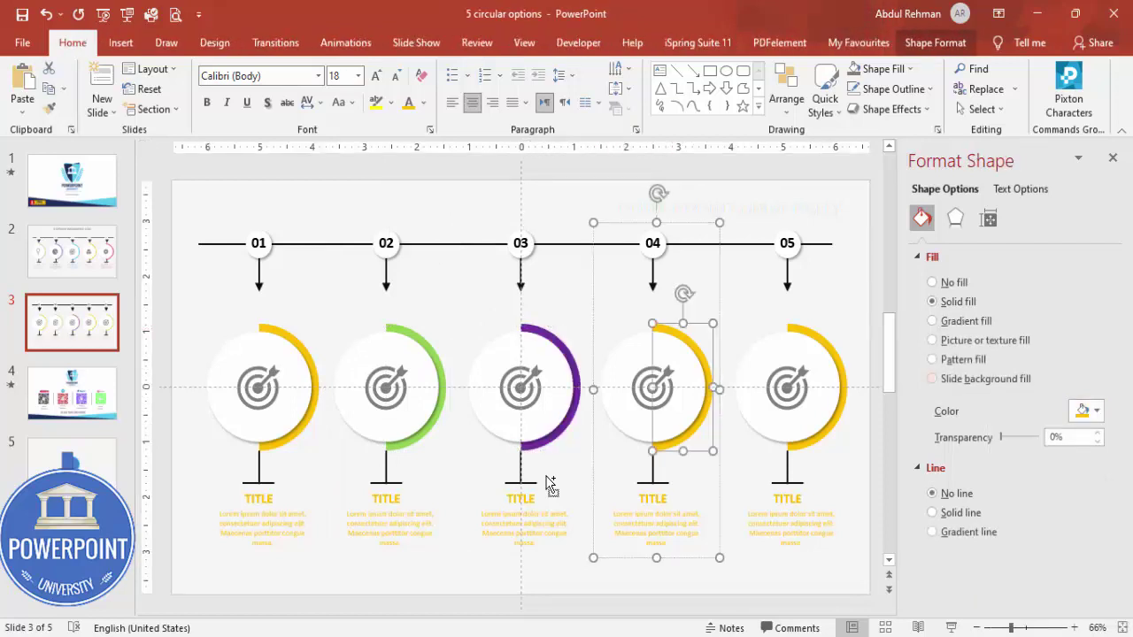
{"action": "key", "text": "alt+Down"}
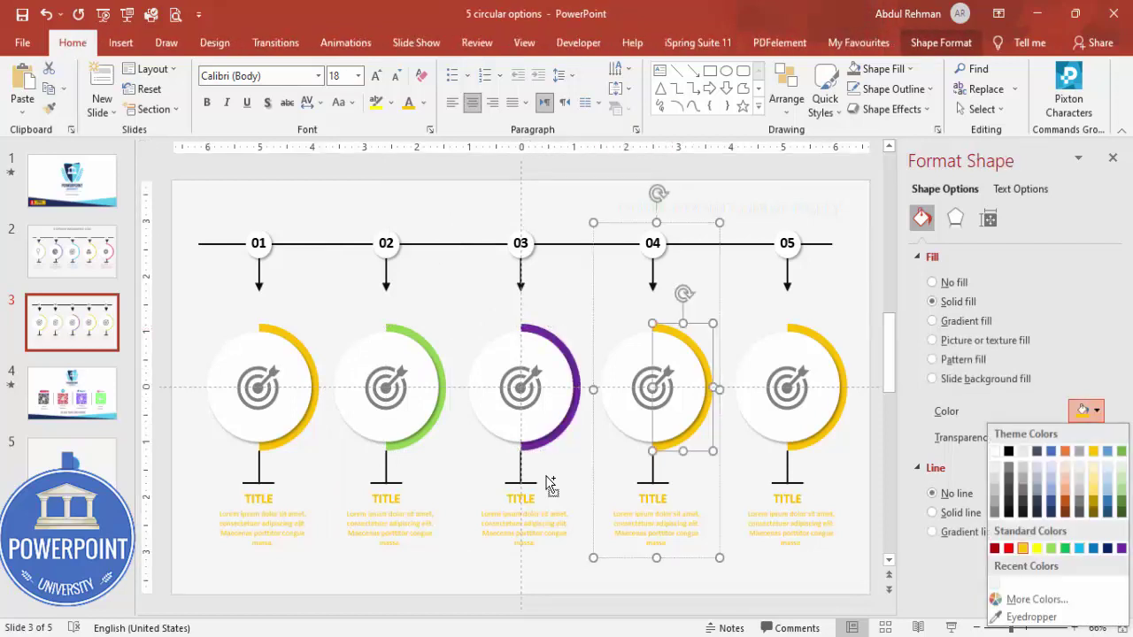
{"action": "key", "text": "Right"}
{"action": "key", "text": "Right"}
{"action": "key", "text": "Return"}
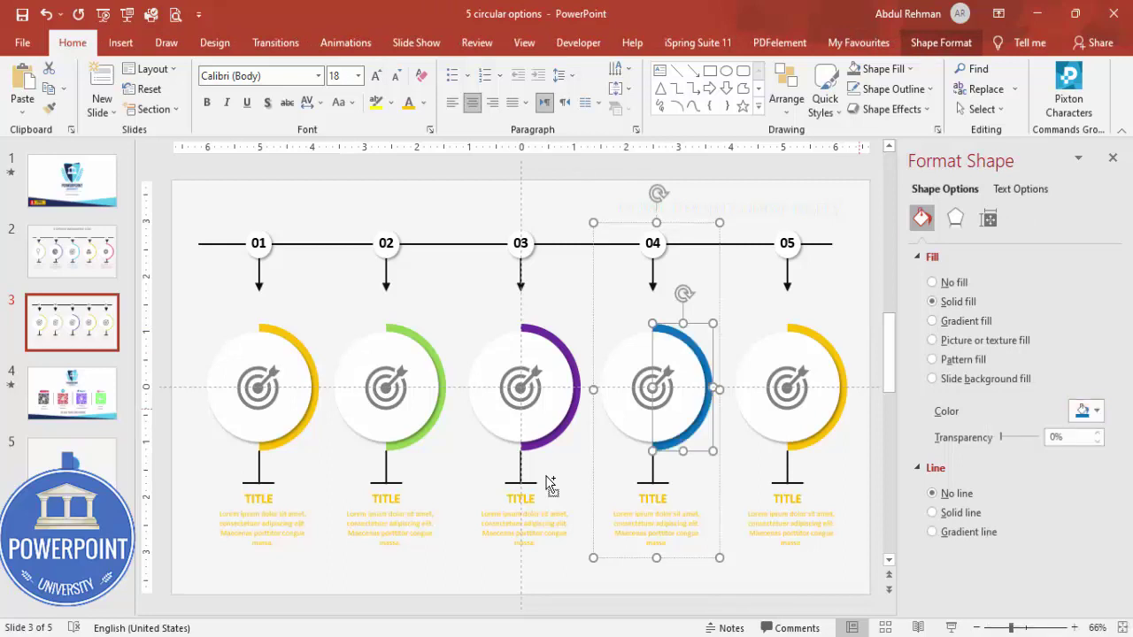
- Fill the half ring of option 05 with standard red
{"action": "key", "text": "Tab"}
{"action": "key", "text": "Tab"}
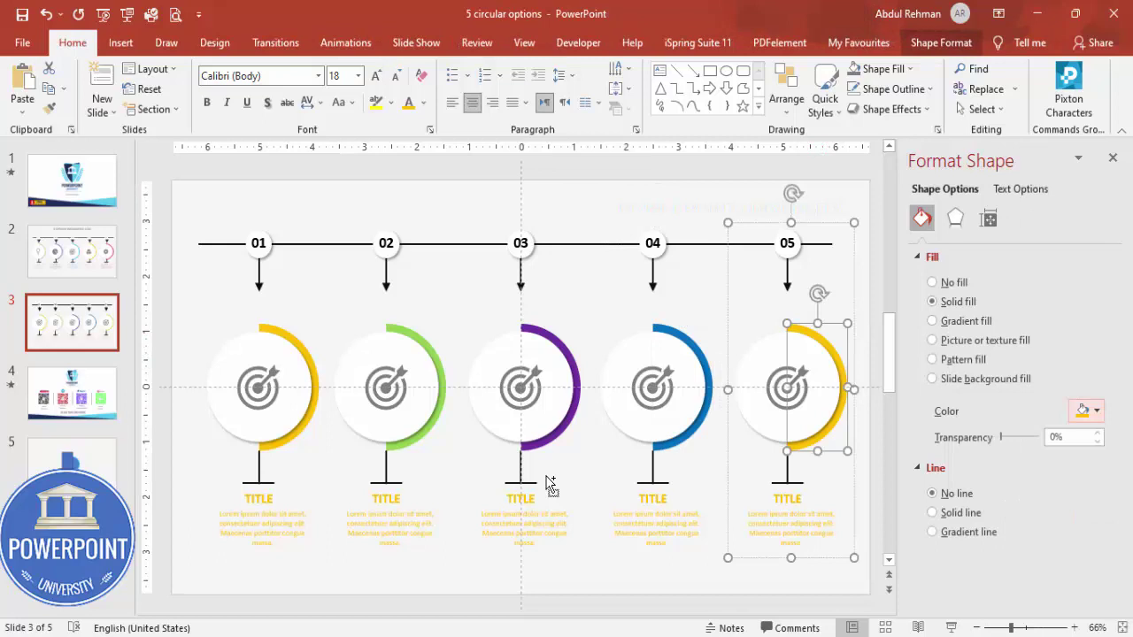
{"action": "left_click", "coordinate": [1087, 411]}
{"action": "left_click", "coordinate": [1008, 548]}
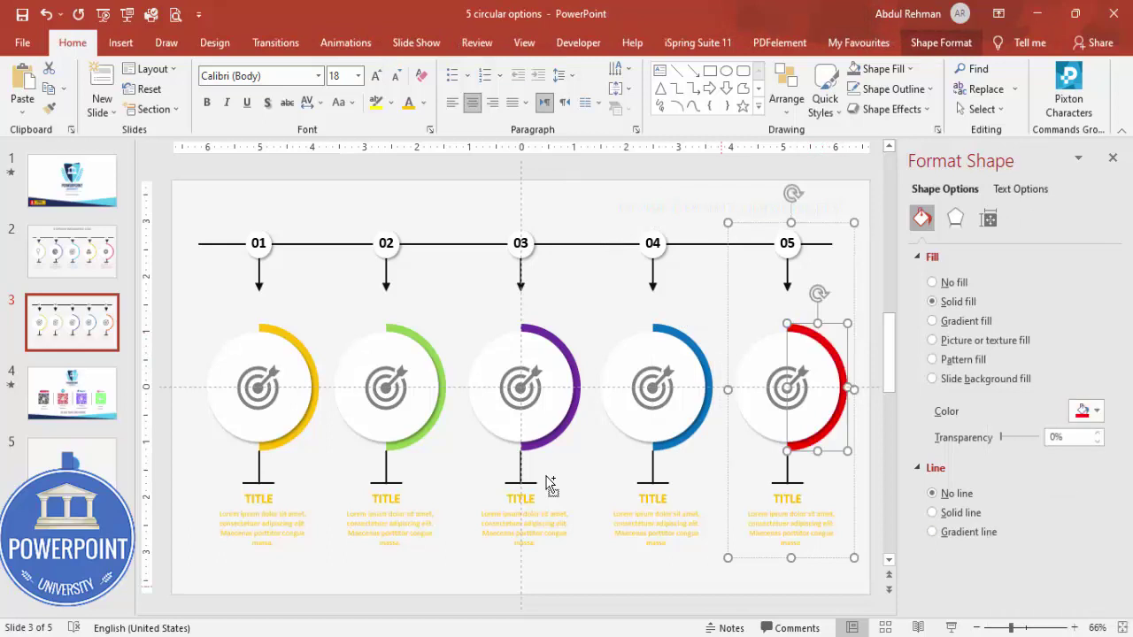
- Colour option 02's TITLE and placeholder paragraph light green to match its half ring
{"action": "key", "text": "Escape"}
{"action": "key", "text": "Tab"}
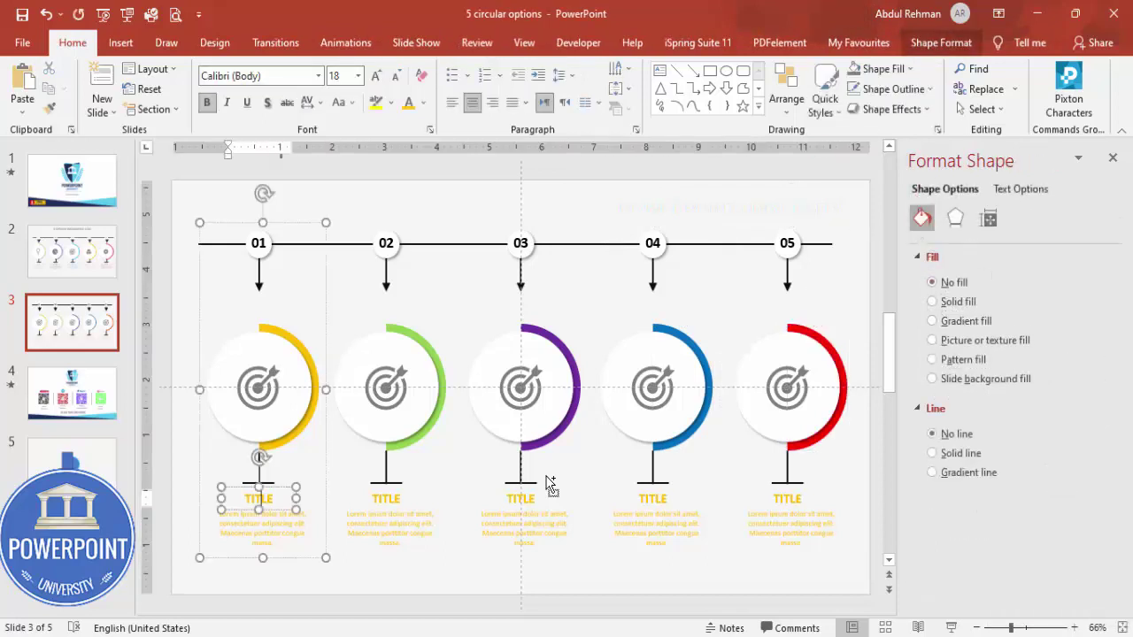
{"action": "left_click", "coordinate": [386, 499]}
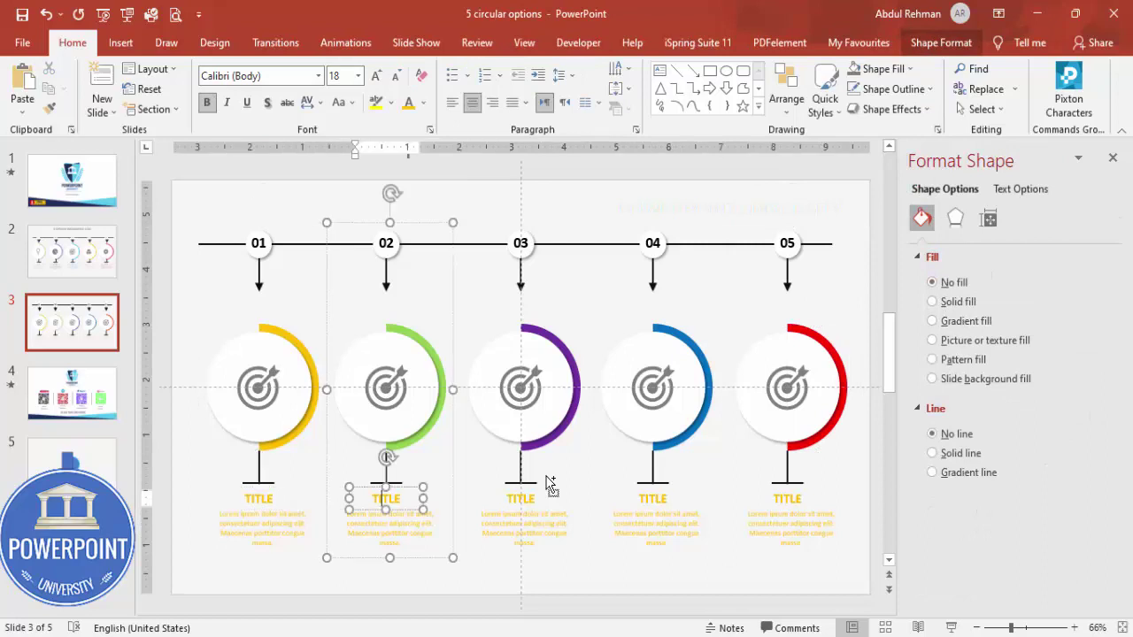
{"action": "left_click", "coordinate": [389, 524], "text": "shift"}
{"action": "left_click", "coordinate": [424, 103]}
{"action": "key", "text": "Right"}
{"action": "key", "text": "Right"}
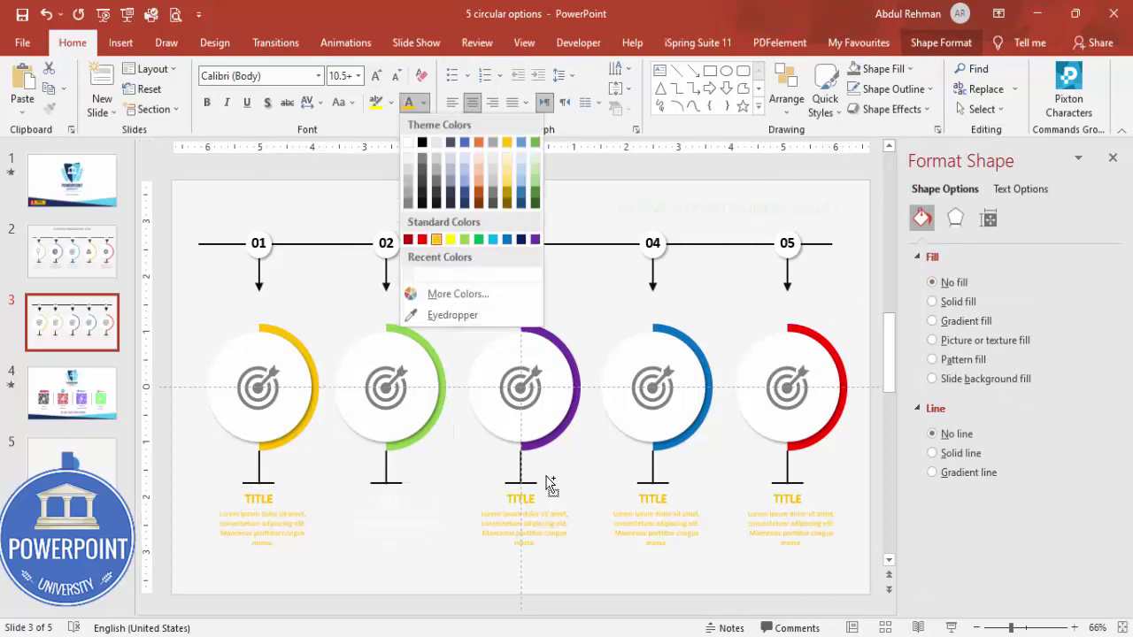
{"action": "key", "text": "Return"}
{"action": "key", "text": "Tab"}
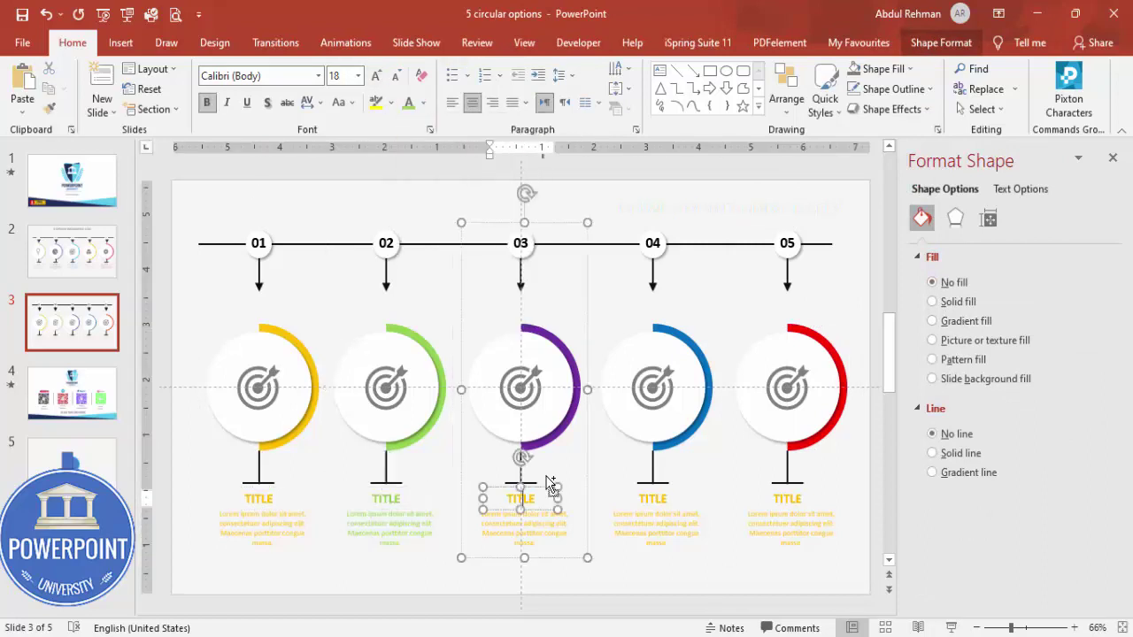
- Colour option 03's TITLE and placeholder paragraph standard purple to match its half ring
{"action": "left_click", "coordinate": [424, 103]}
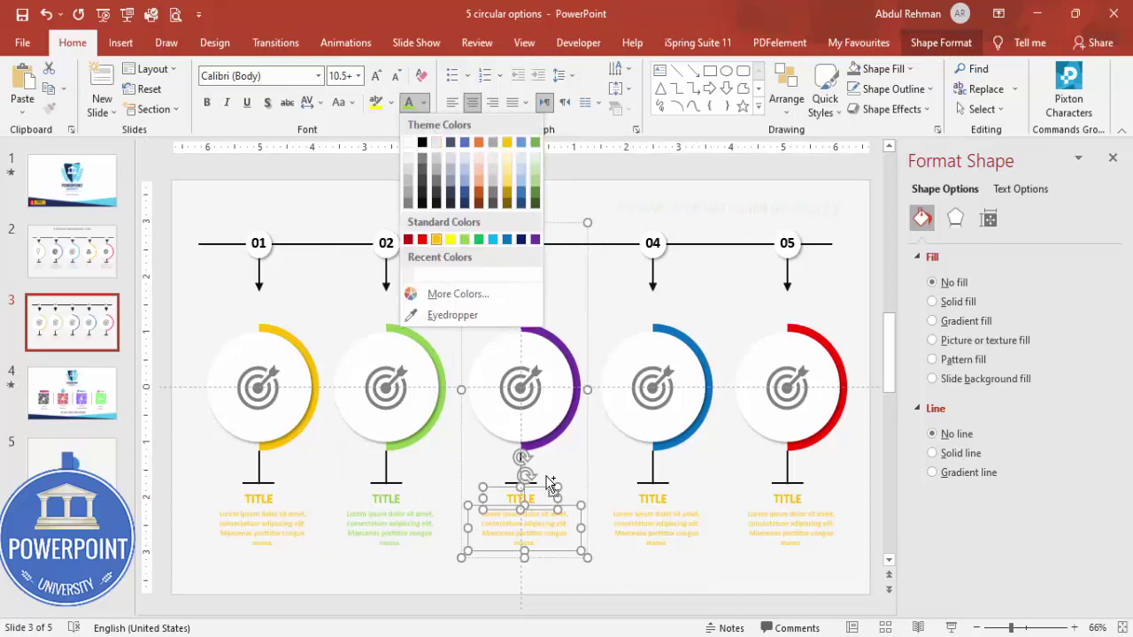
{"action": "key", "text": "Return"}
{"action": "key", "text": "Escape"}
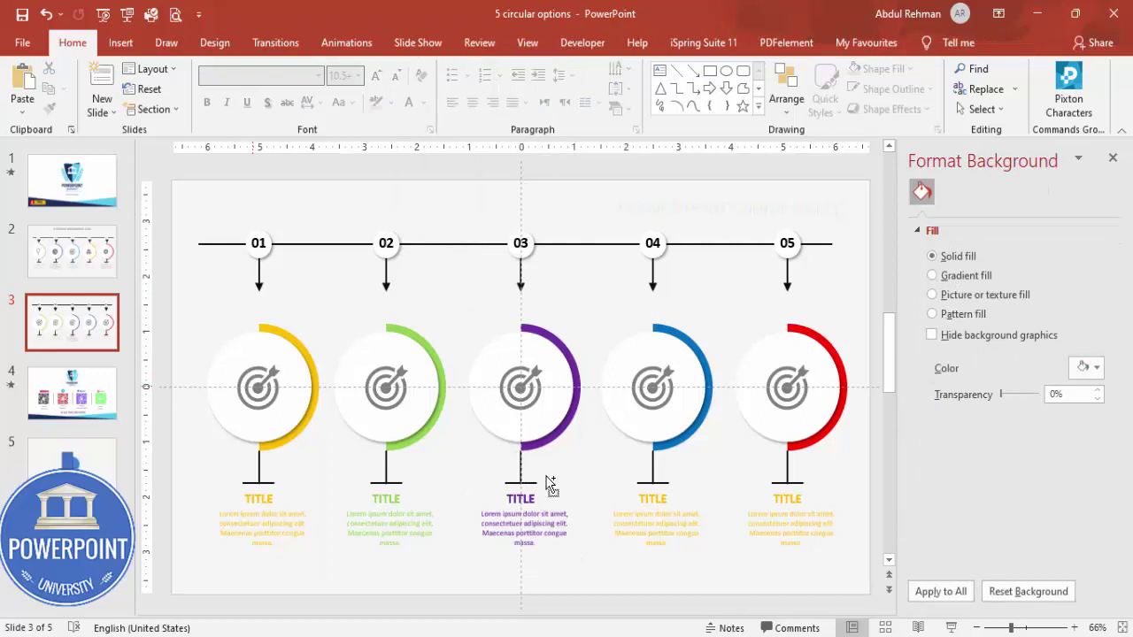
- Replace option 01's target icon with the bar chart presentation board icon from the Analytics icon category
{"action": "key", "text": "Tab"}
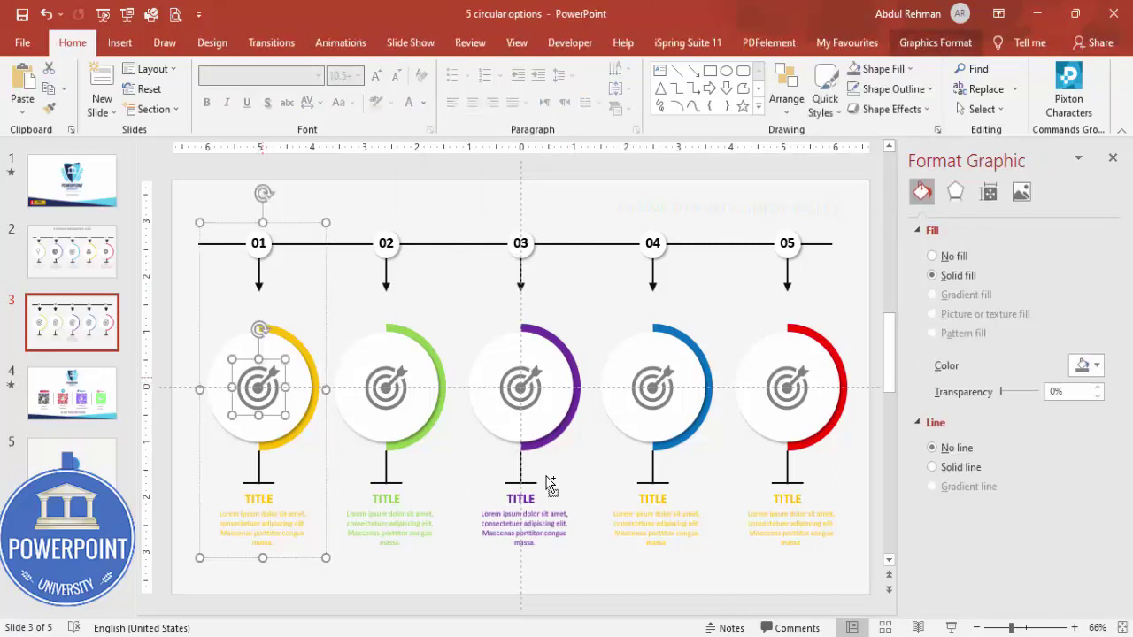
{"action": "left_click", "coordinate": [935, 43]}
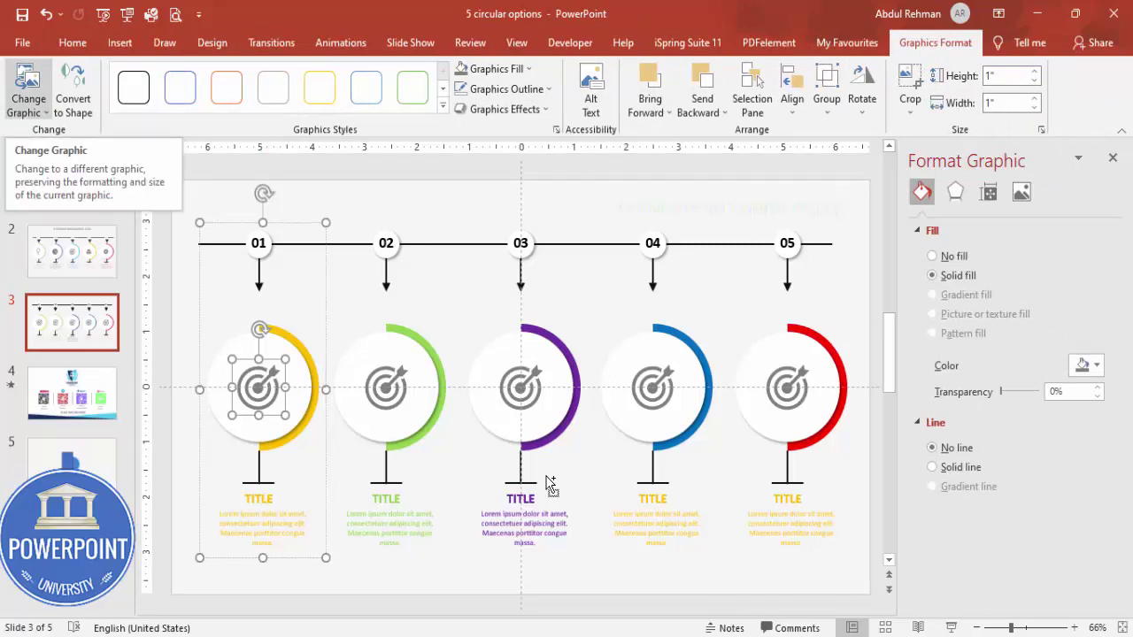
{"action": "left_click", "coordinate": [28, 91]}
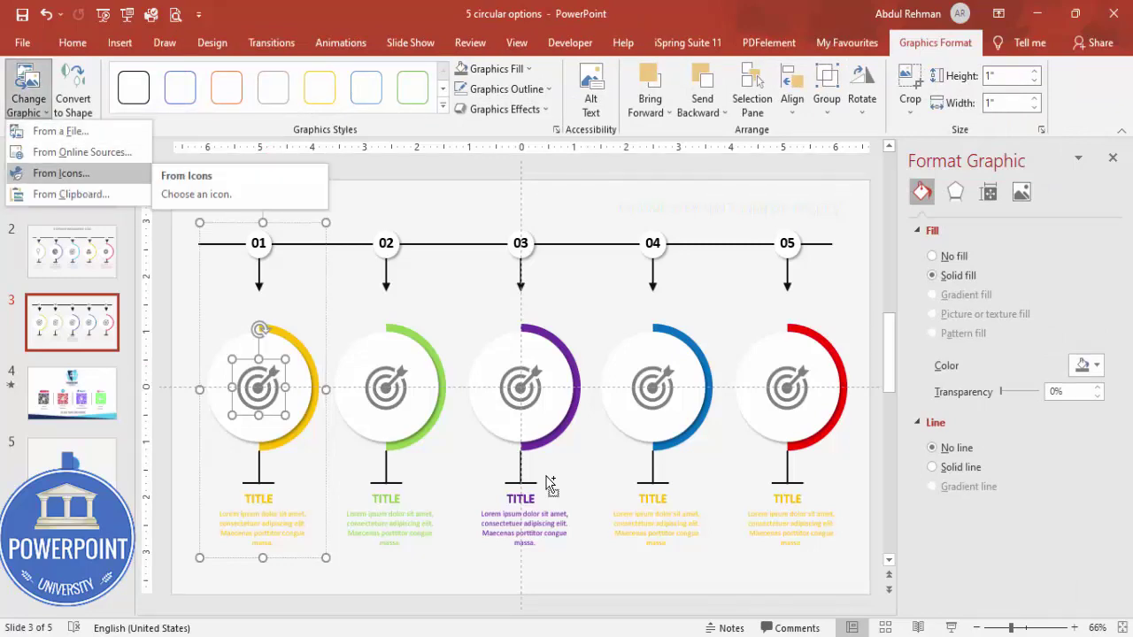
{"action": "key", "text": "Return"}
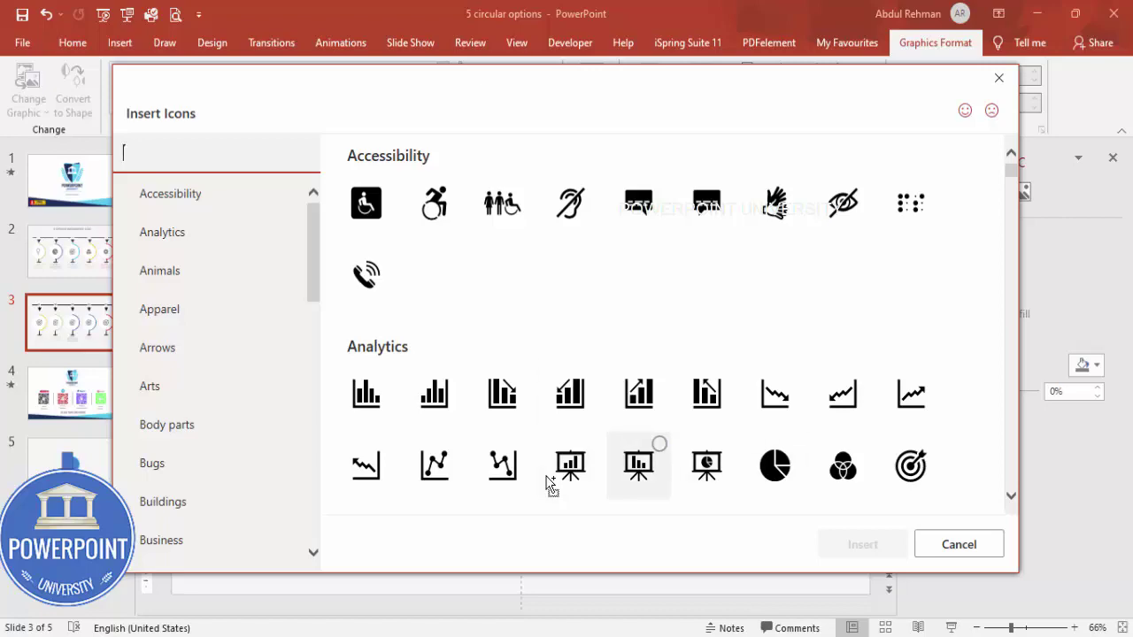
{"action": "left_click", "coordinate": [546, 477]}
{"action": "key", "text": "Return"}
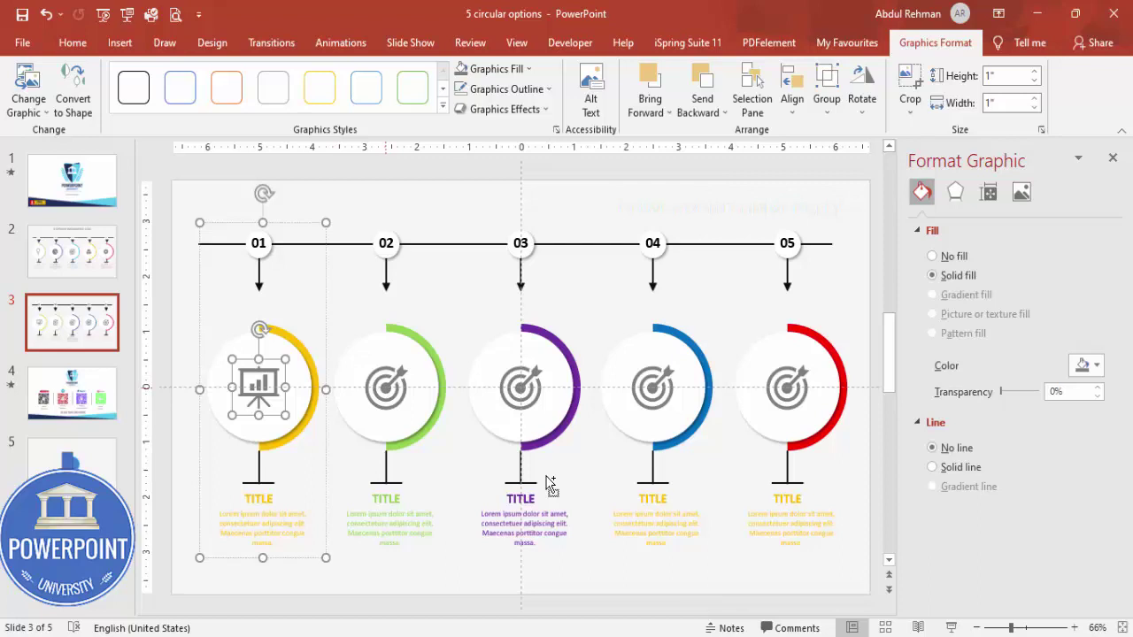
{"action": "key", "text": "Escape"}
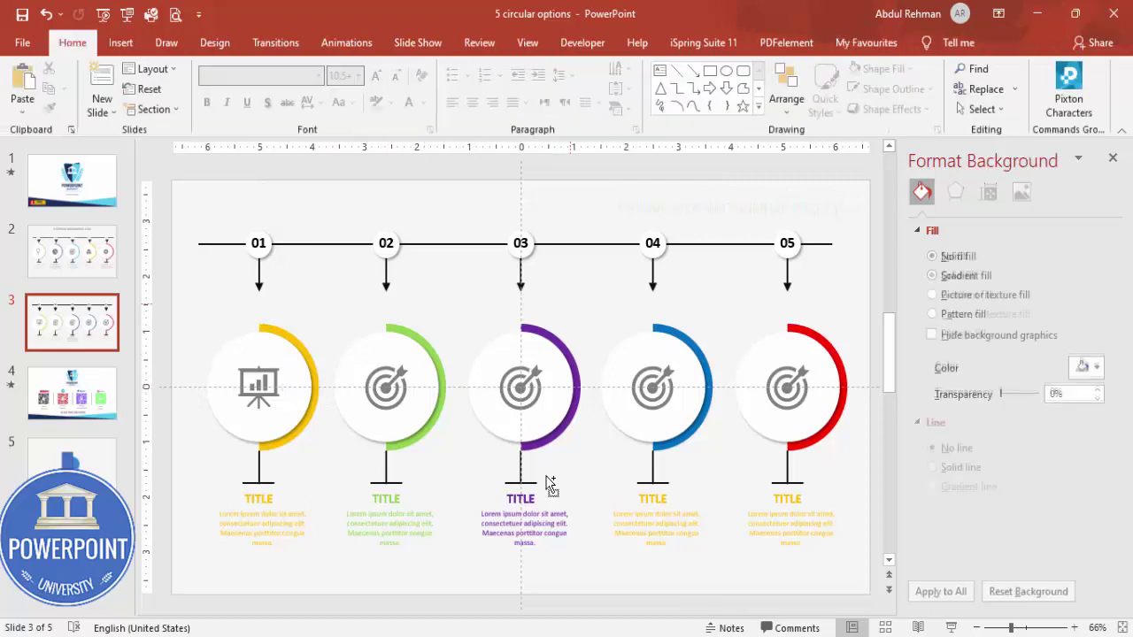